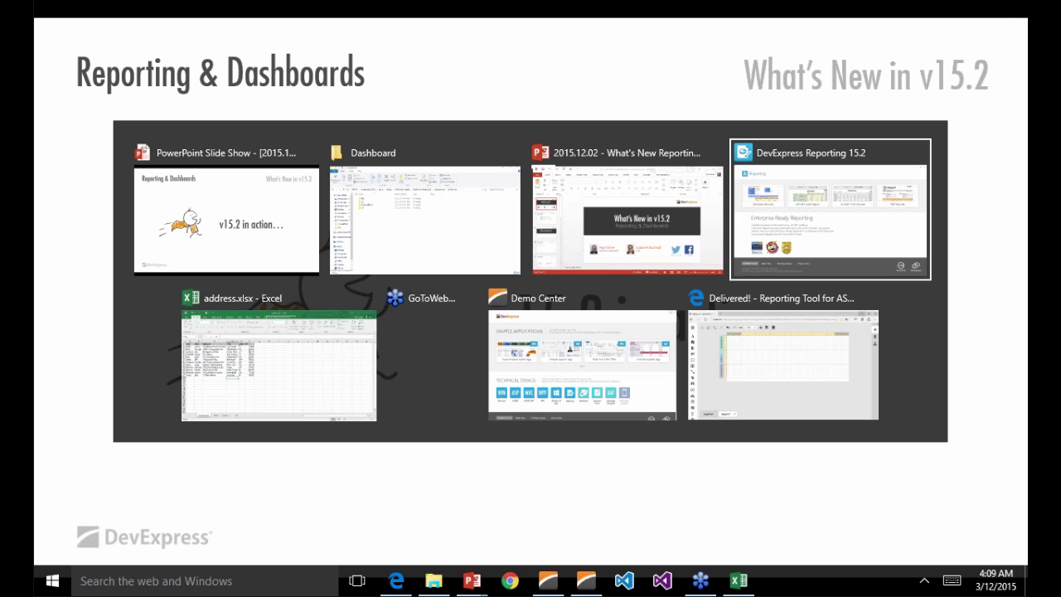
Step: Switch to the DevExpress Reporting launcher window and close it
key(alt+Tab)
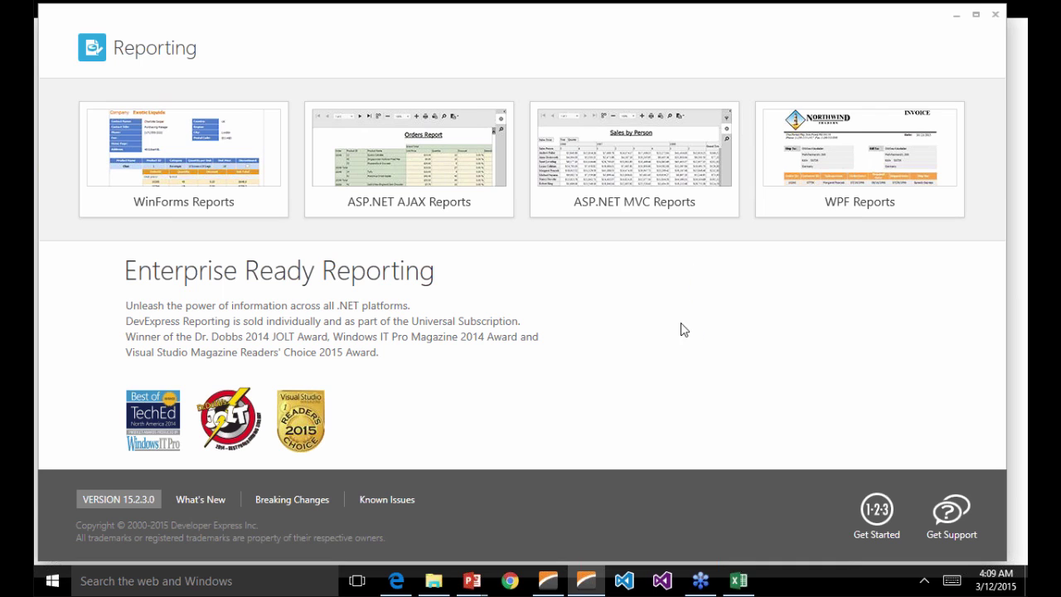
click(997, 15)
click(519, 341)
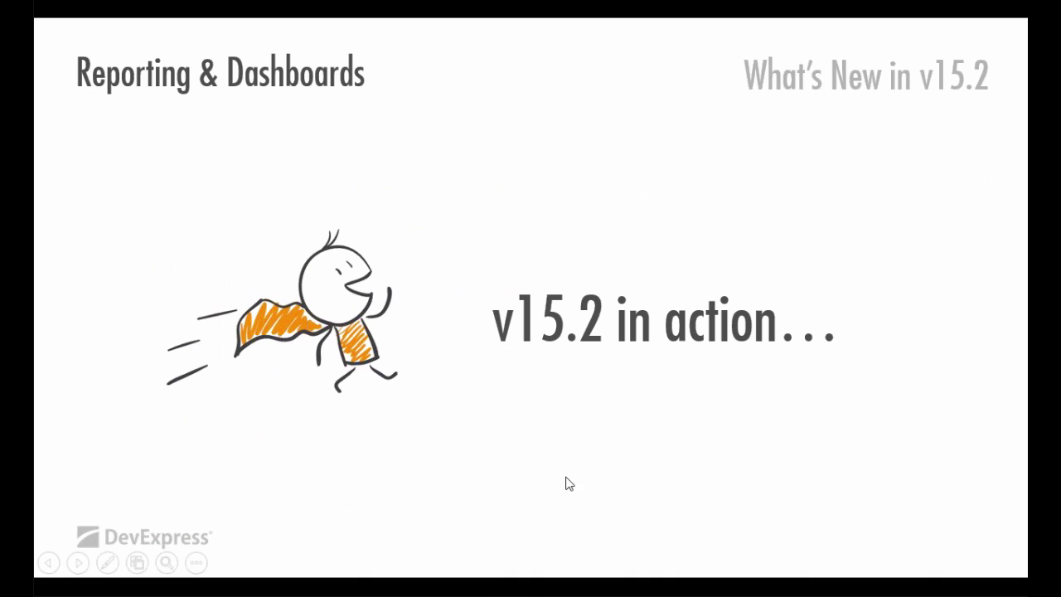
Step: Switch to the Demo Center, open the Document Server WinForms demo and start it
key(alt+Tab)
key(alt+Tab)
key(alt+Tab)
key(alt+Tab)
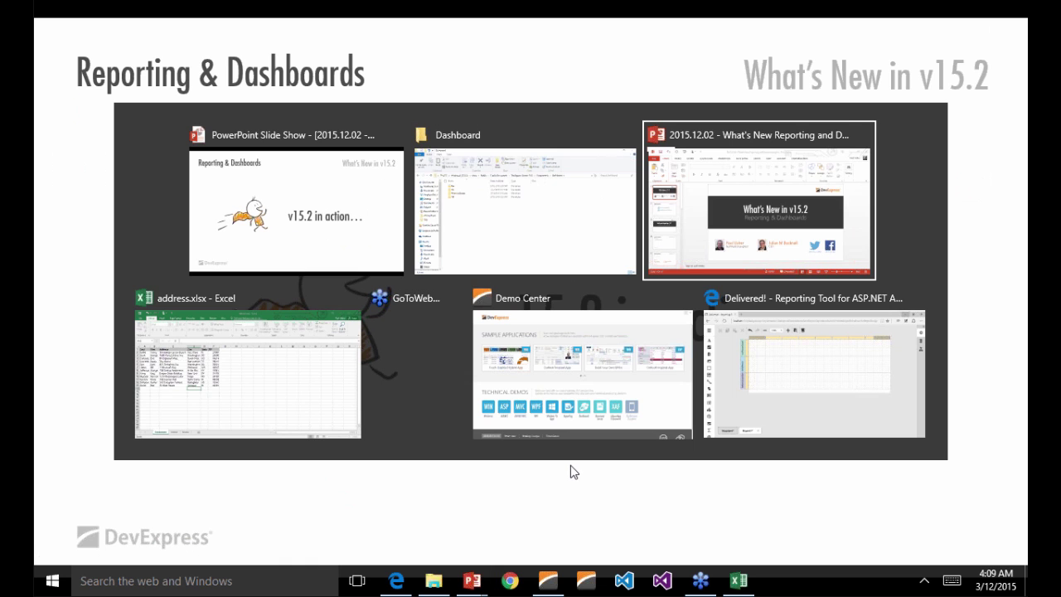
key(alt+Tab)
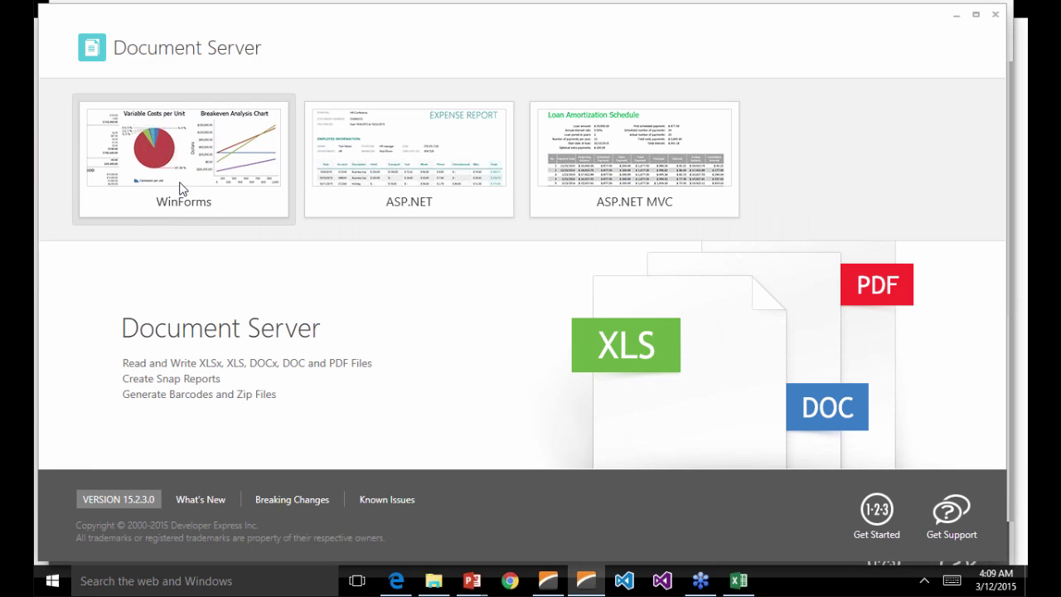
click(210, 200)
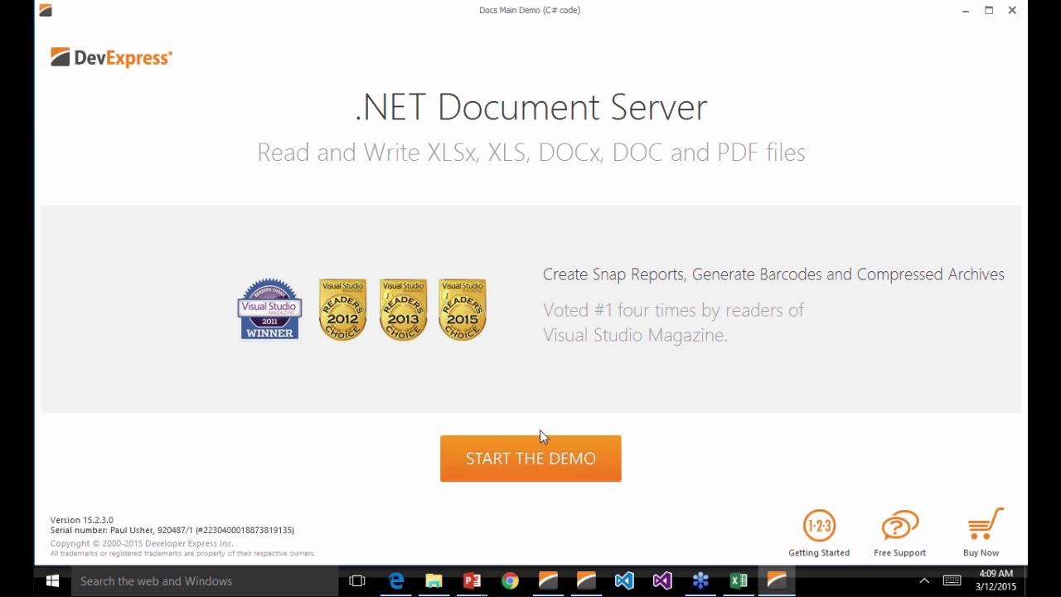
click(533, 440)
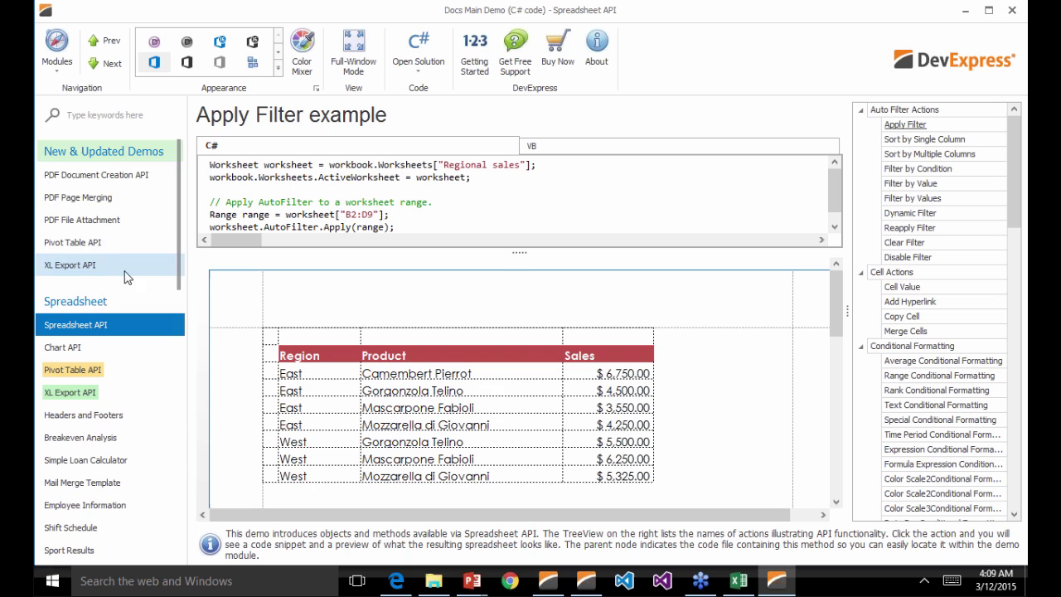
Step: Open the PDF Document Creation API demo and create its sample document
click(95, 176)
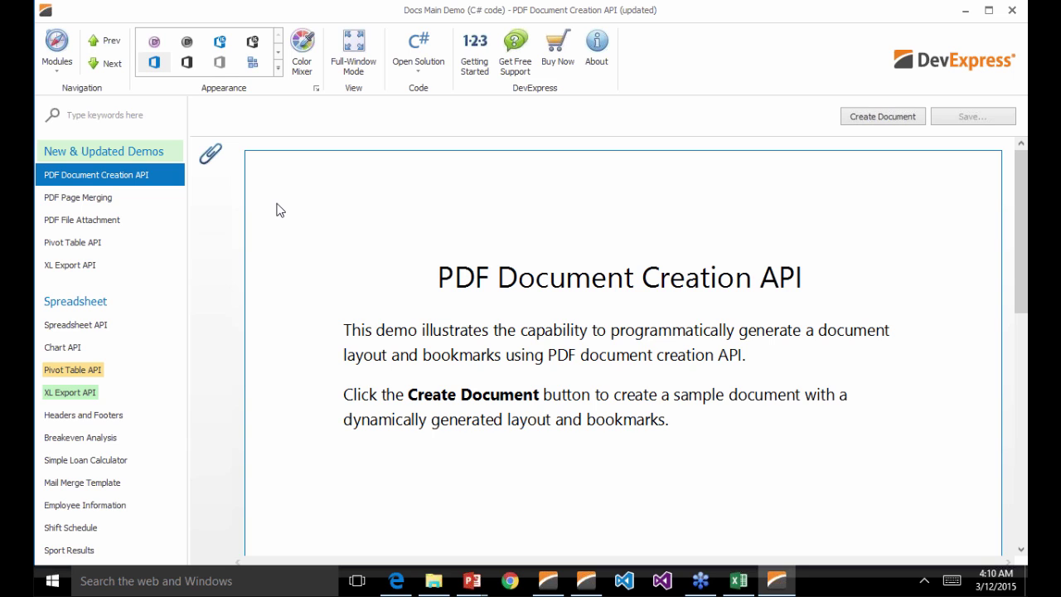
click(880, 121)
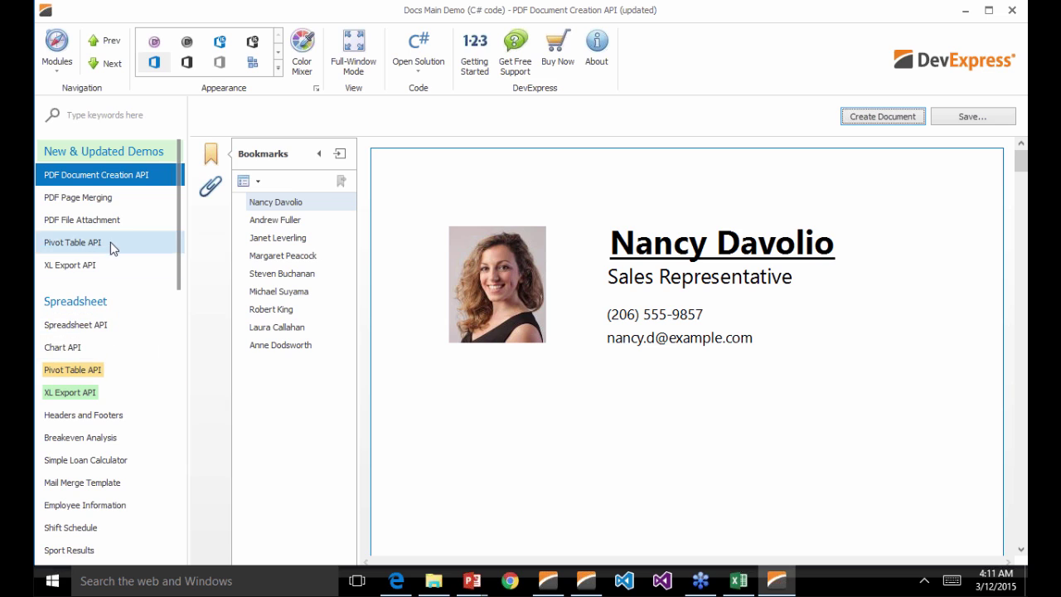
Step: In the PDF File Attachment demo, view the attached DevExpress.png in its external application and close the image
click(111, 218)
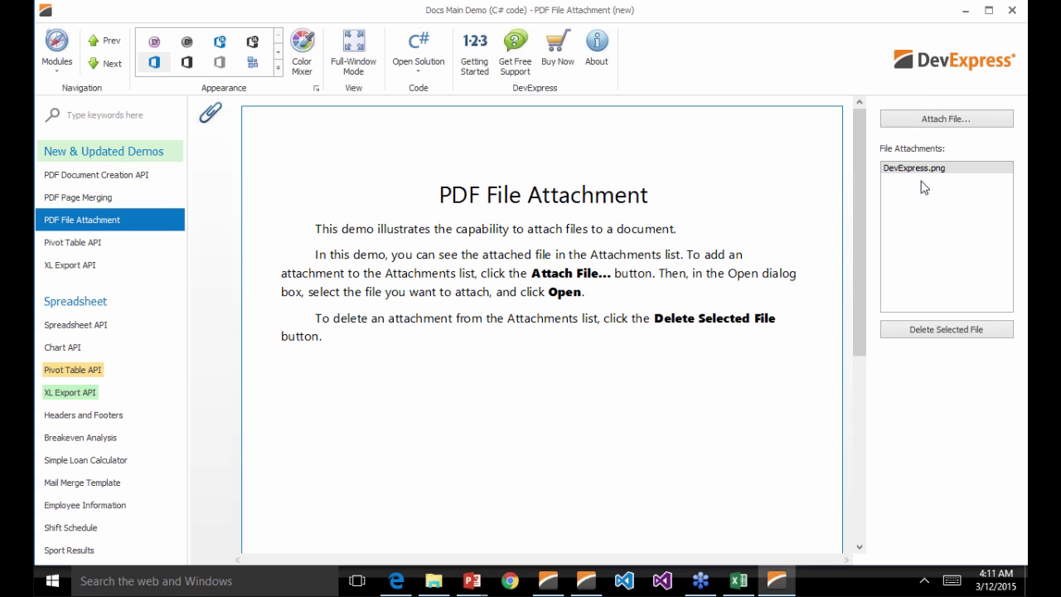
click(211, 114)
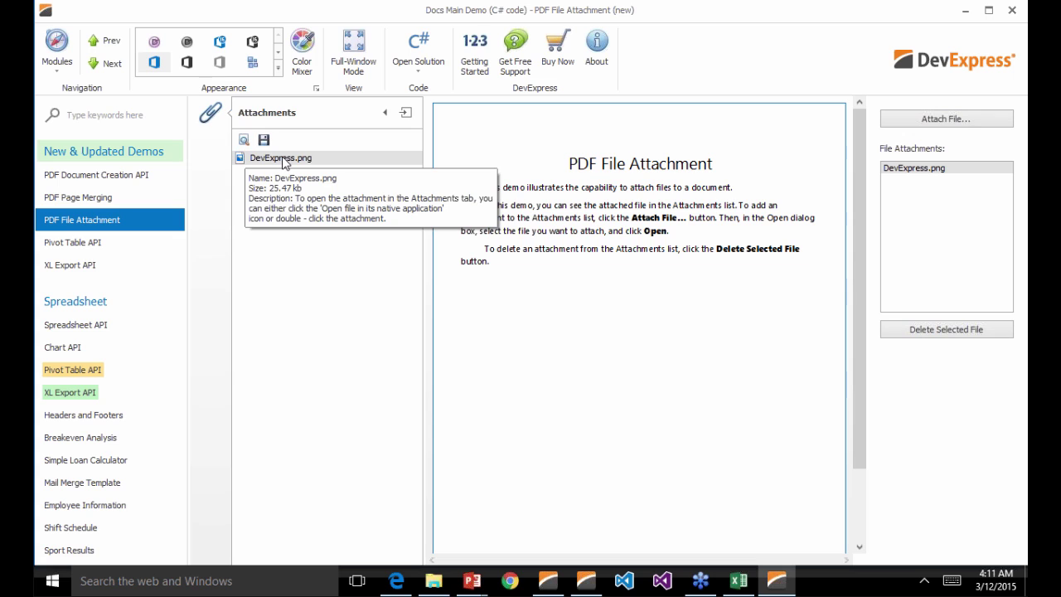
scroll(563, 259, down, 1)
scroll(563, 259, up, 1)
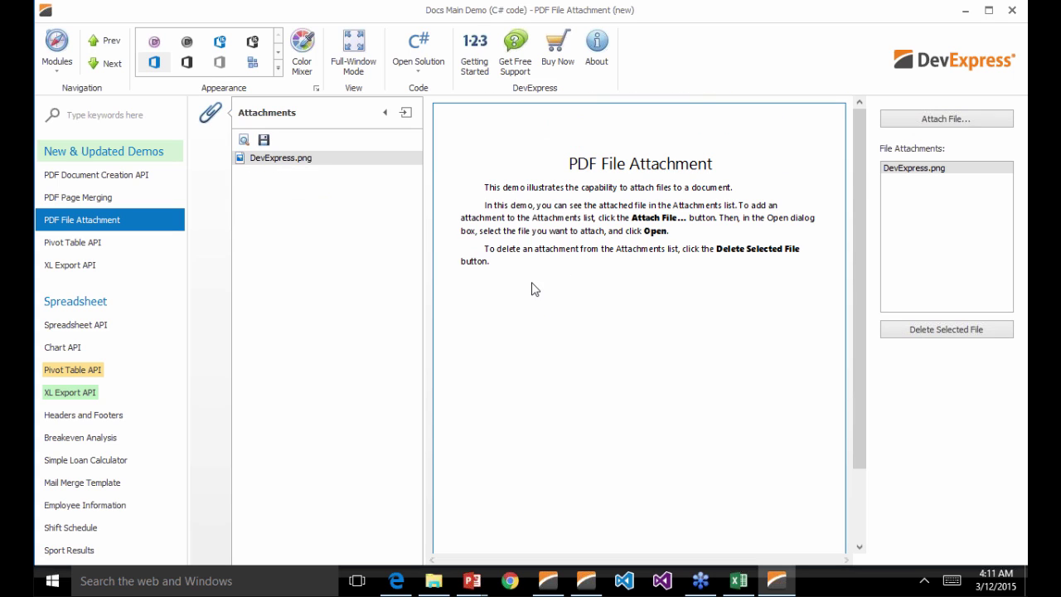
double_click(278, 159)
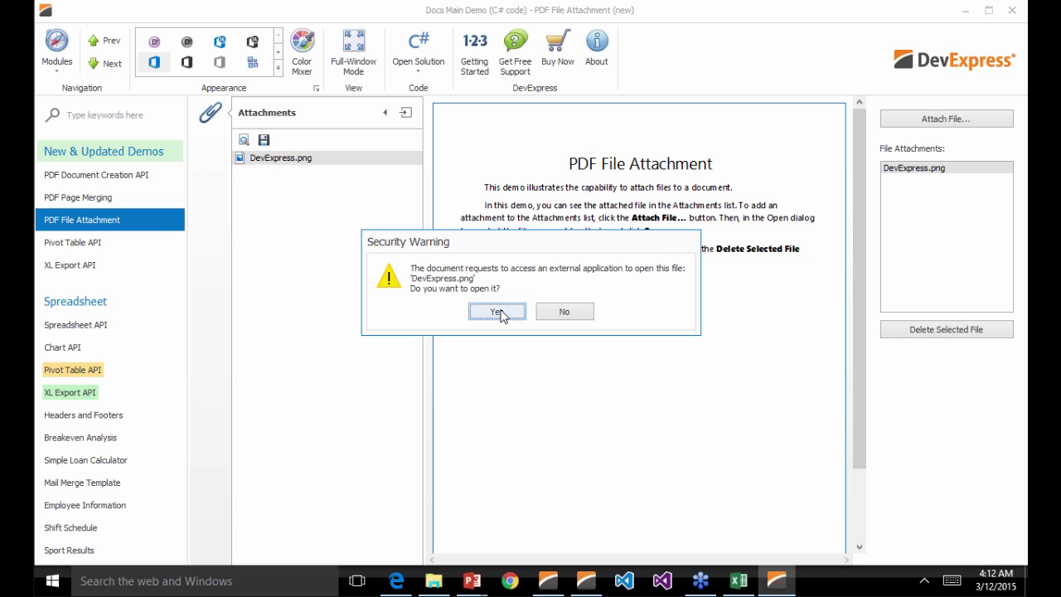
click(499, 311)
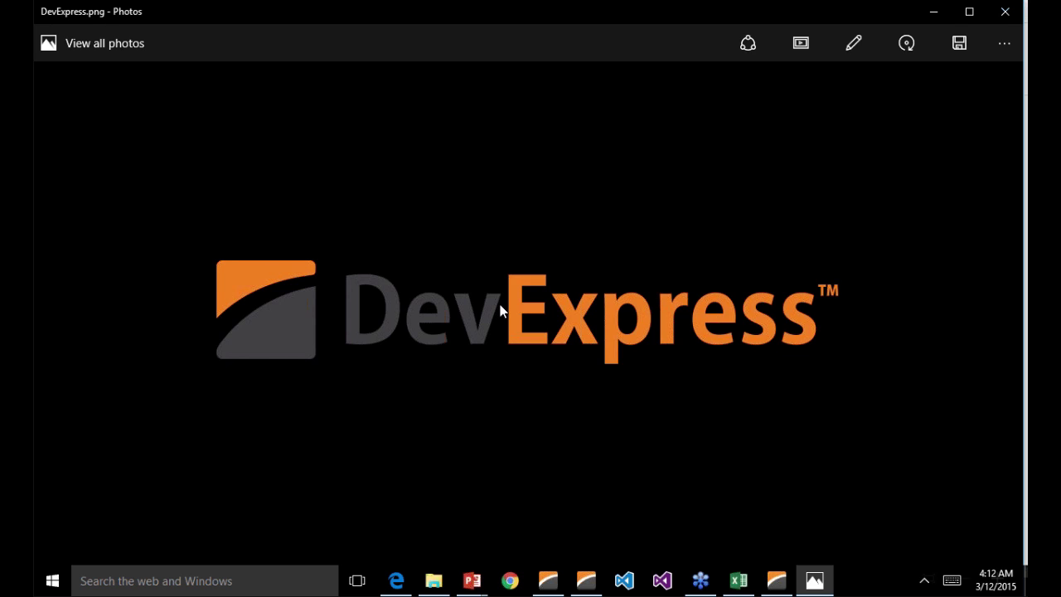
click(1004, 12)
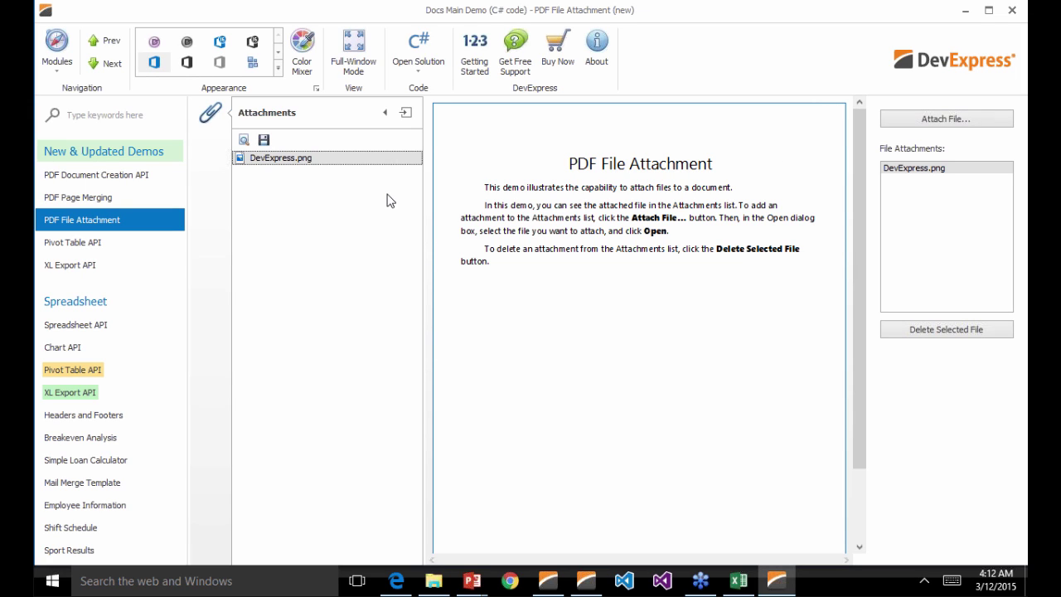
Step: Attach butterfly.jpg to the PDF document and show the document's list of attachments
click(923, 121)
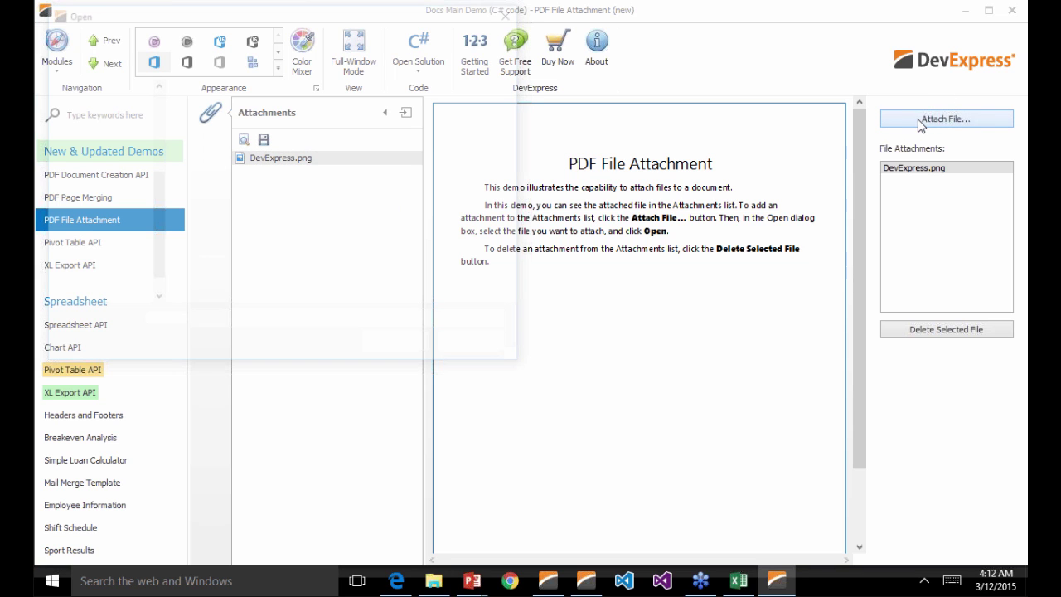
double_click(389, 134)
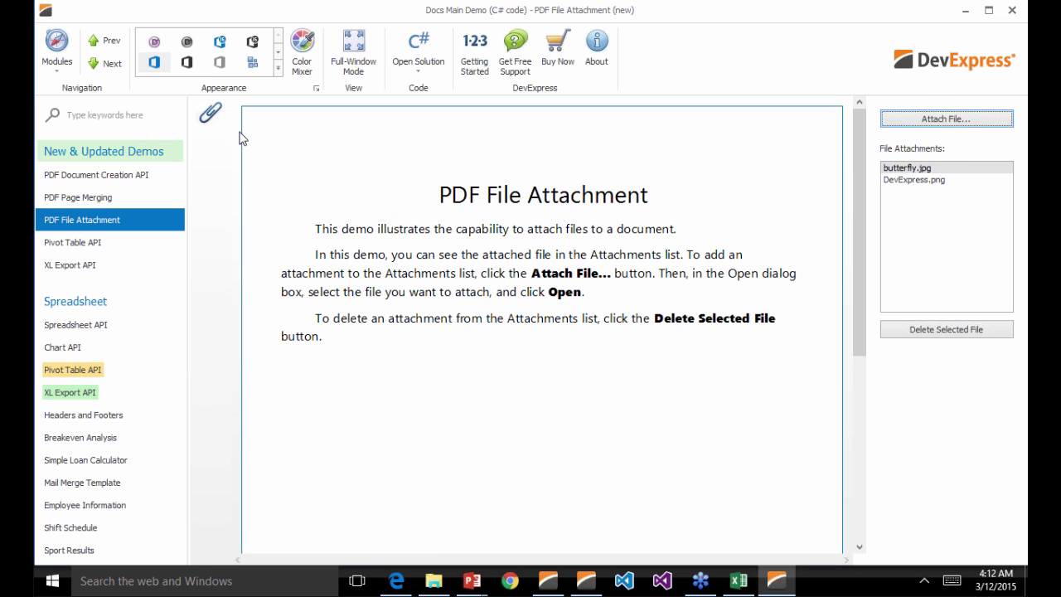
click(210, 111)
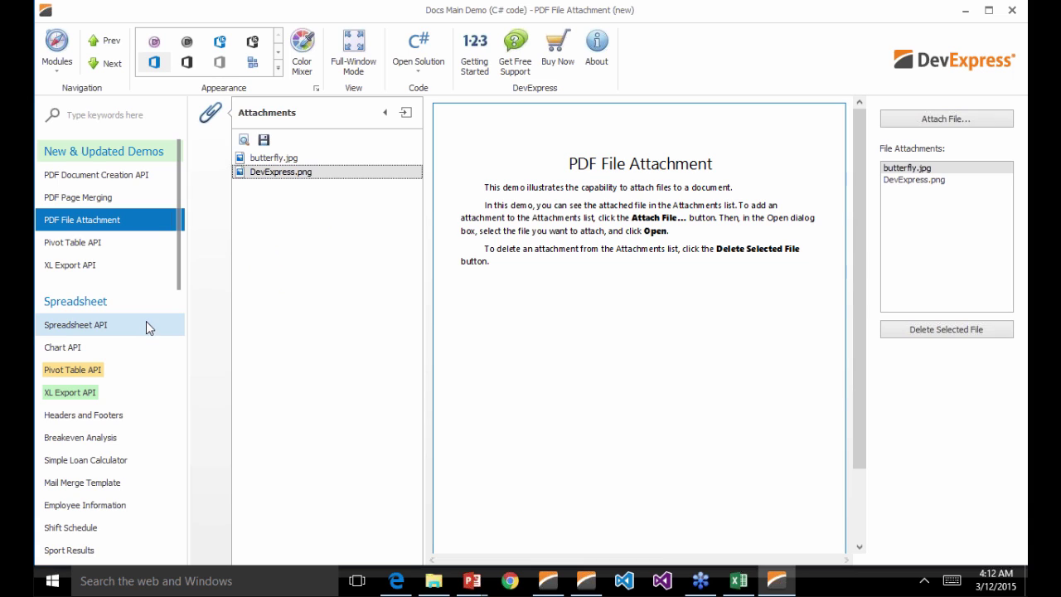
Step: View the XL Export API demo with a wider action list, and the Pivot Table API demo with a taller code area
click(79, 392)
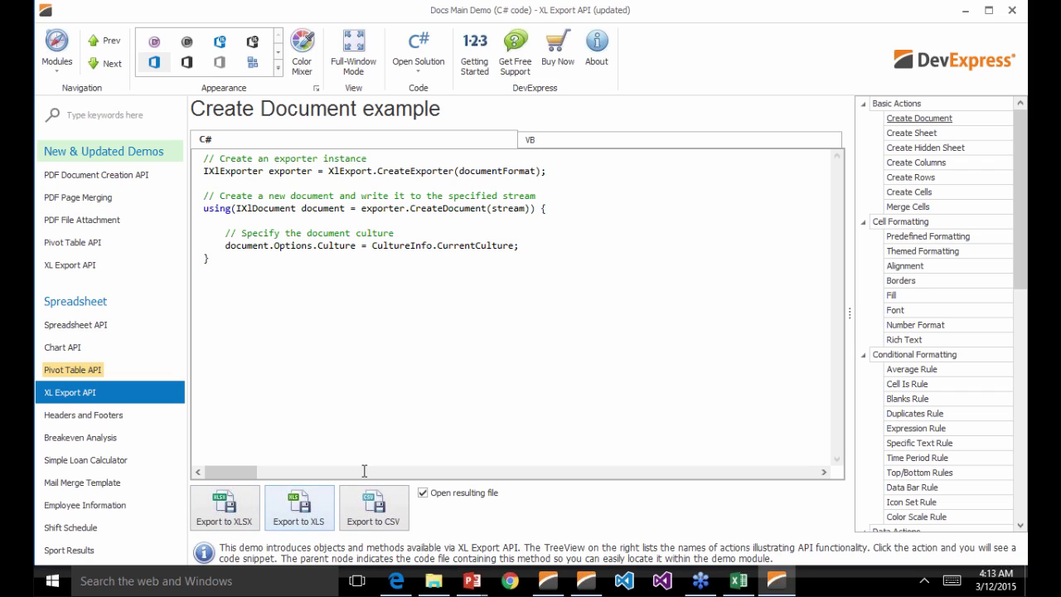
drag(856, 326, 748, 327)
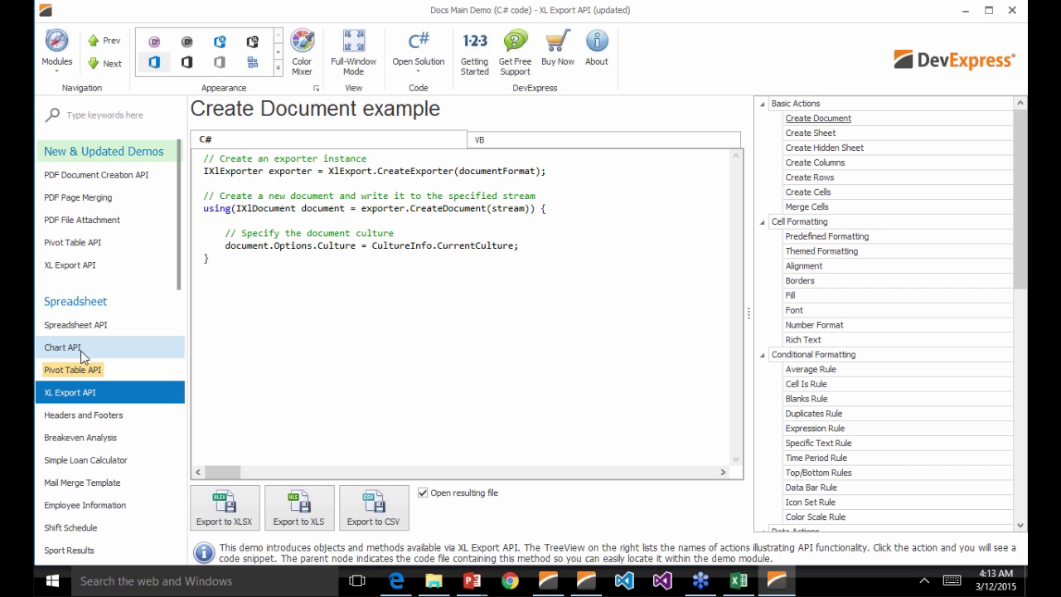
click(52, 371)
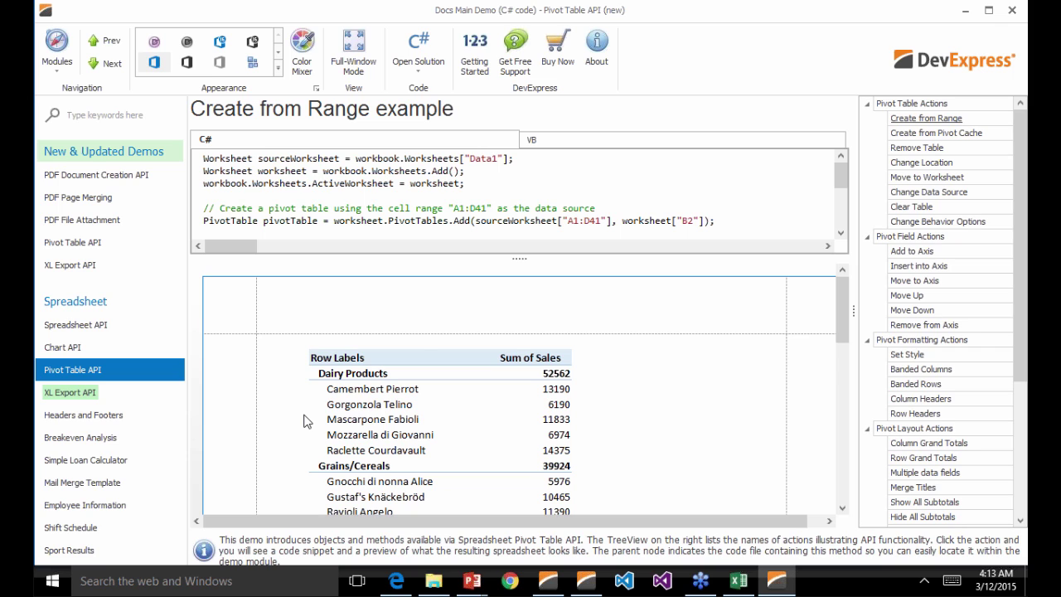
drag(522, 260, 531, 385)
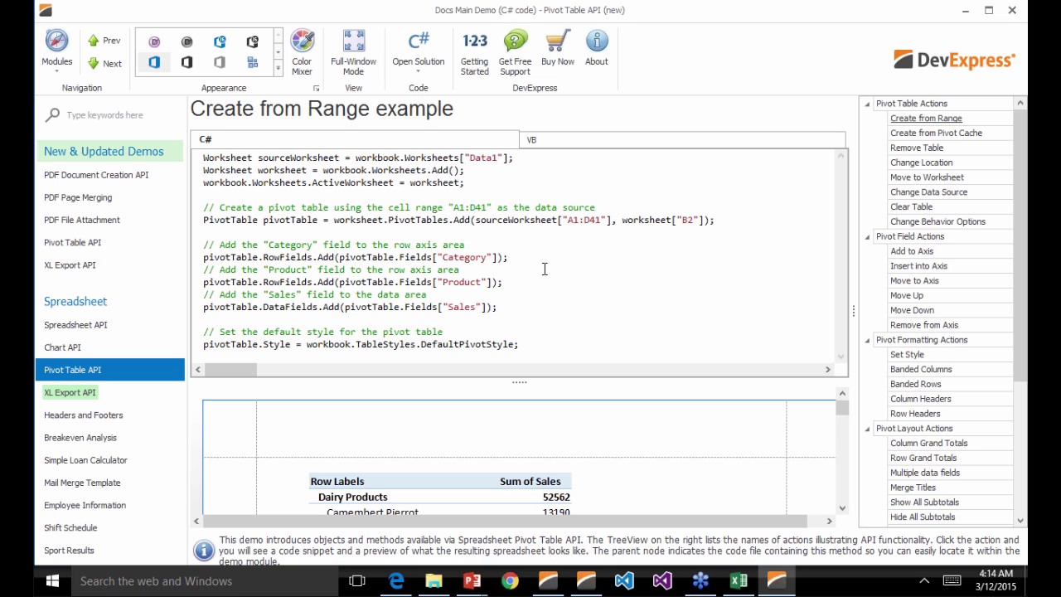
Step: Close the Document Server demo and its launcher window
click(1012, 11)
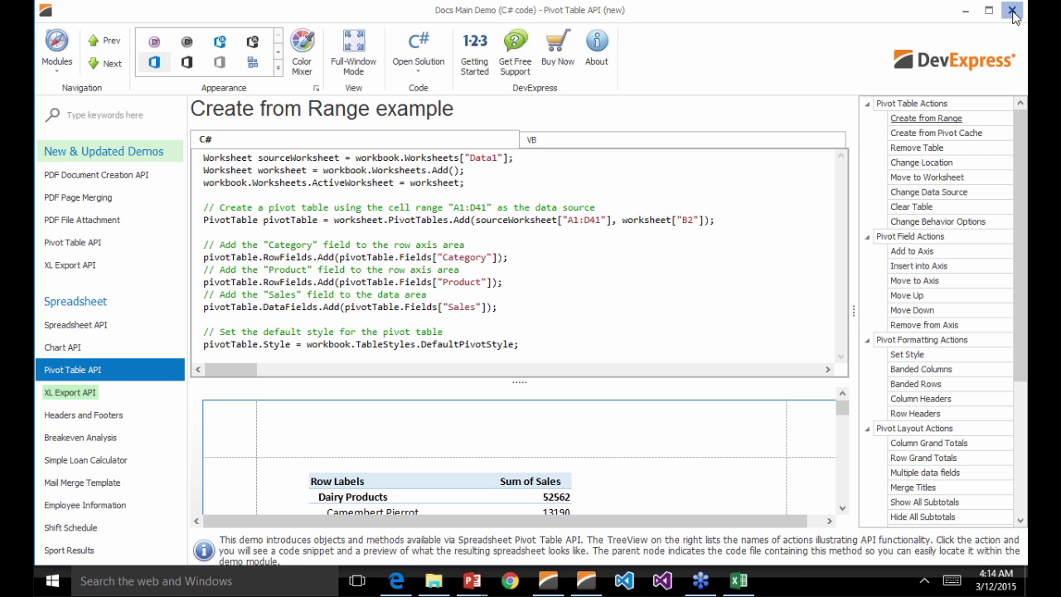
click(1013, 11)
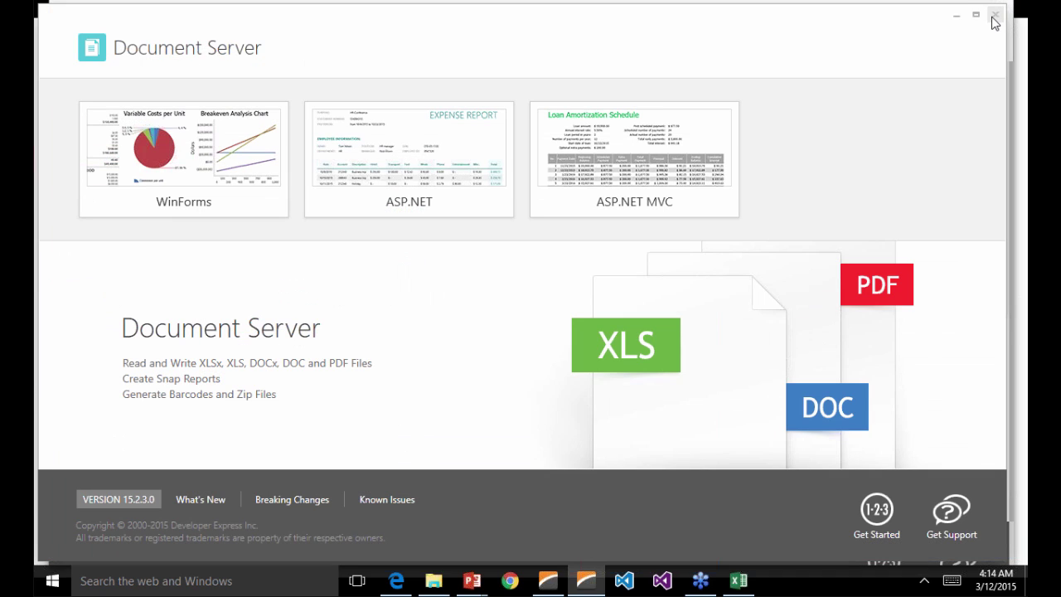
click(994, 16)
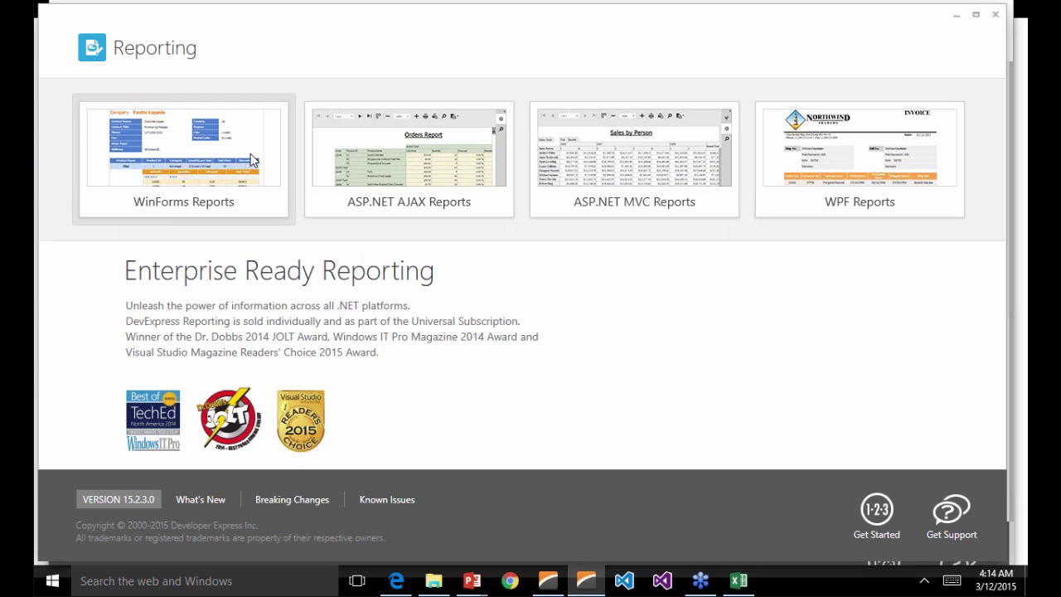
Step: Launch the WinForms Reports demo and open its Master-Detail Report in a maximized Report Designer
click(214, 175)
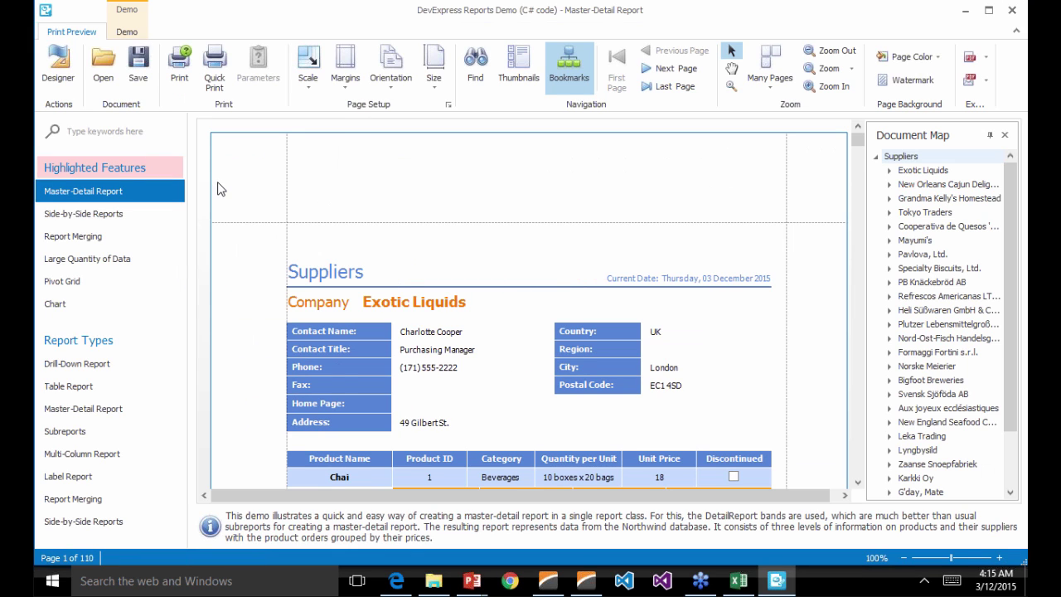
click(71, 68)
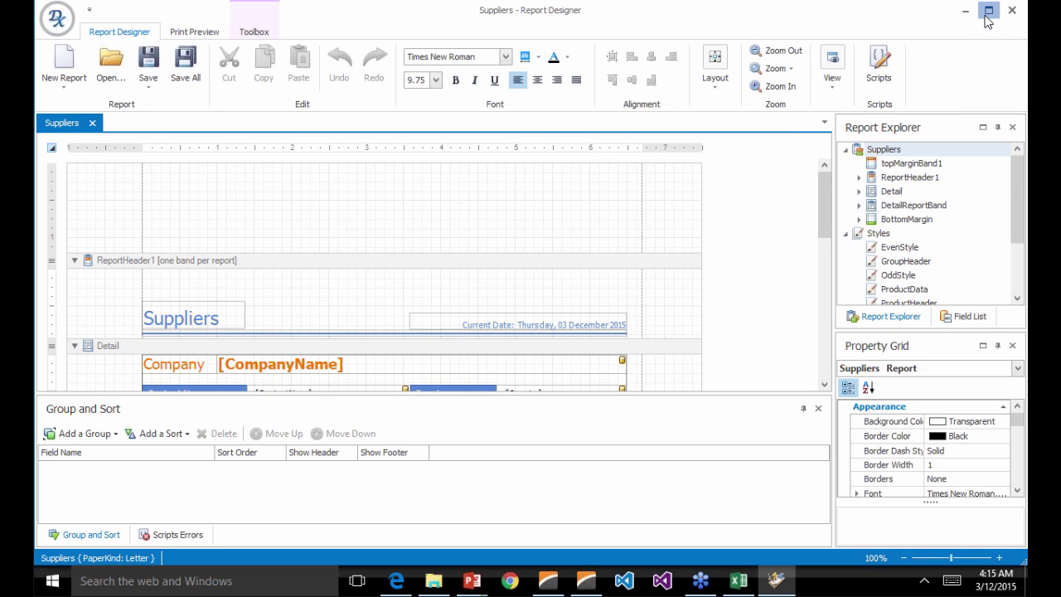
click(987, 18)
Step: Close the Suppliers report and start a new report with the Report Wizard
click(92, 122)
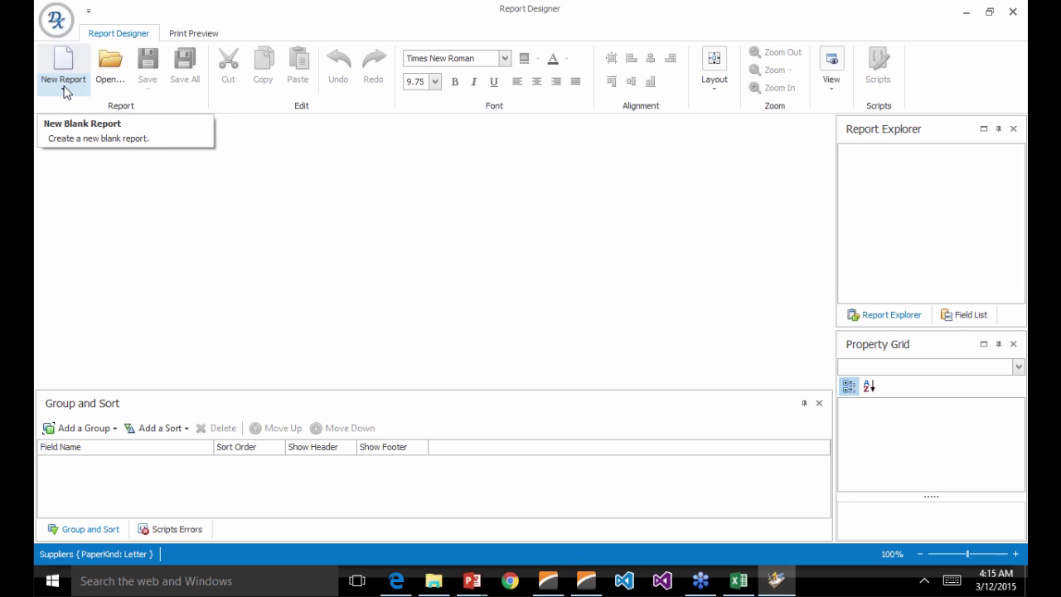
click(66, 89)
click(83, 106)
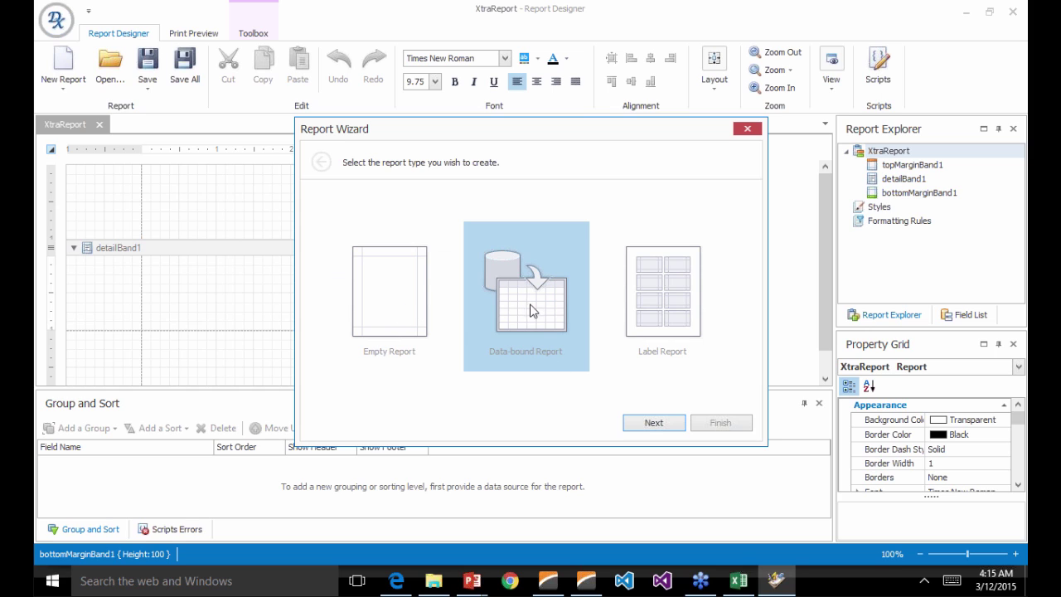
Step: Choose a data-bound report with an Excel file as its data source type
click(654, 423)
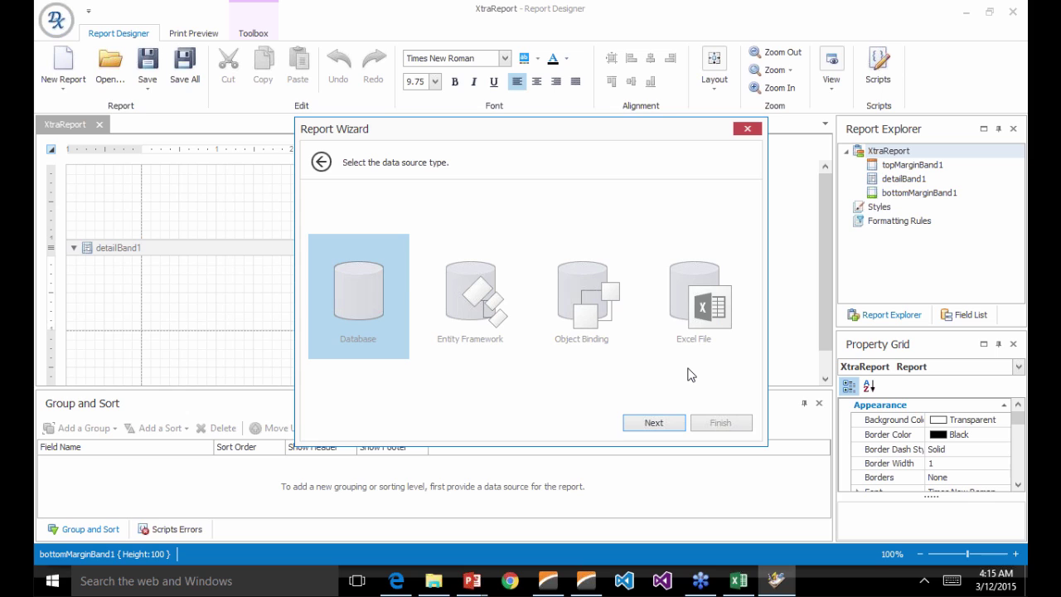
click(736, 303)
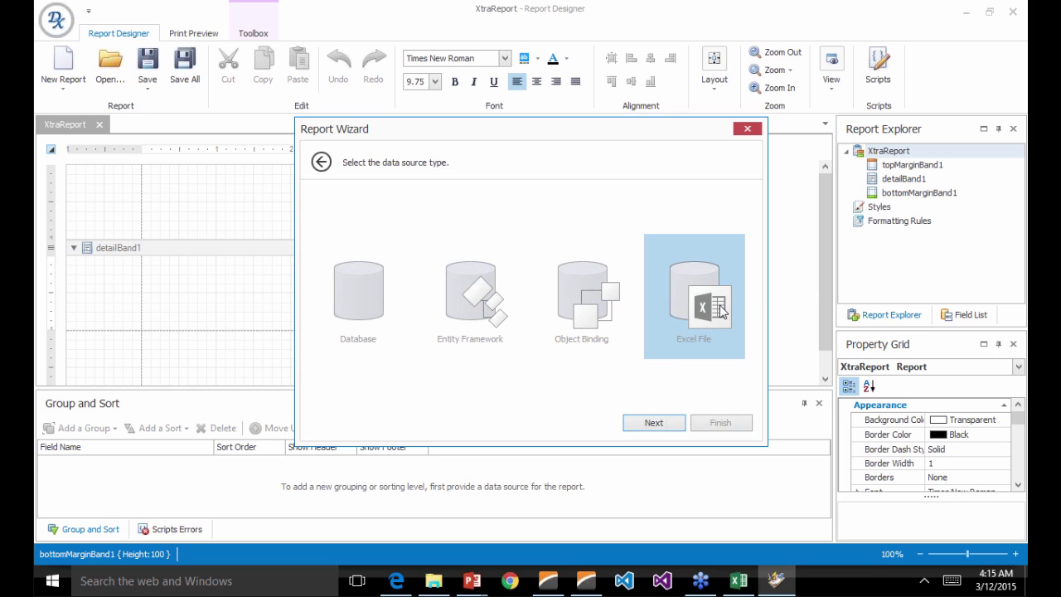
click(654, 425)
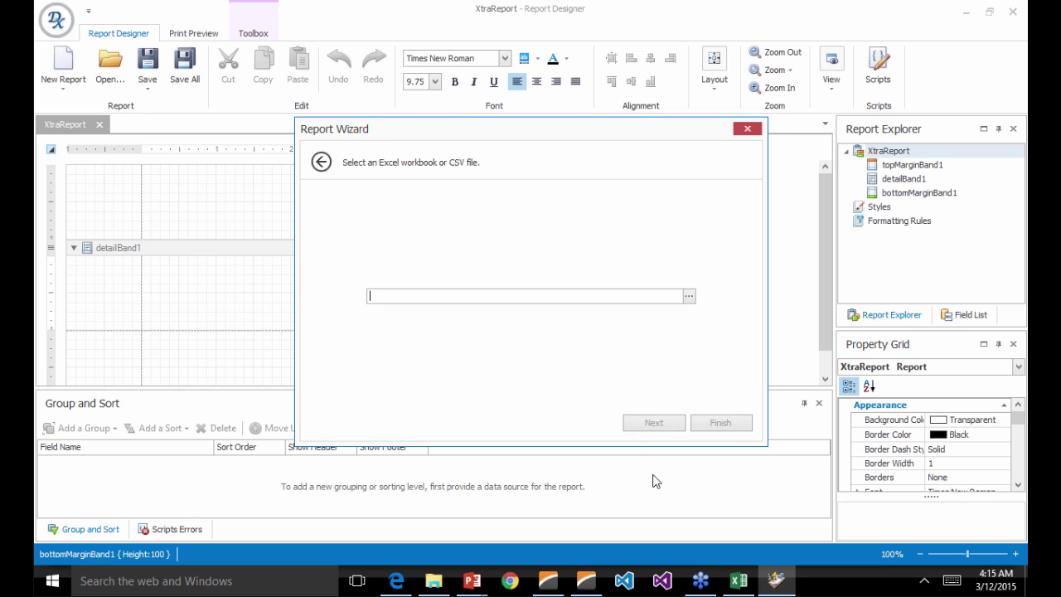
Step: Switch to Excel and examine the customer address records on the Customers sheet of address.xlsx
mouse_move(740, 585)
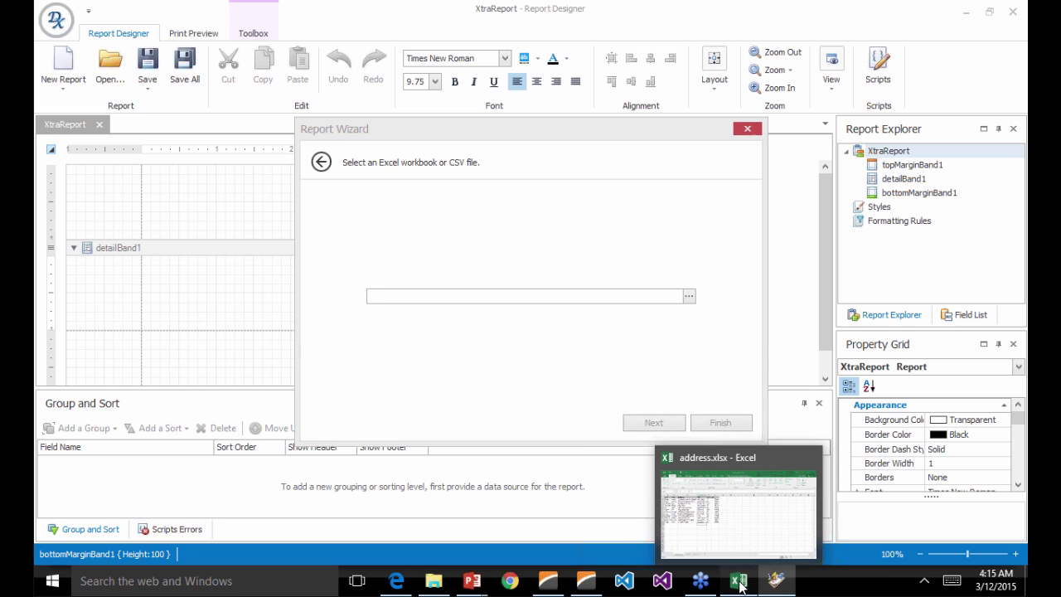
click(738, 582)
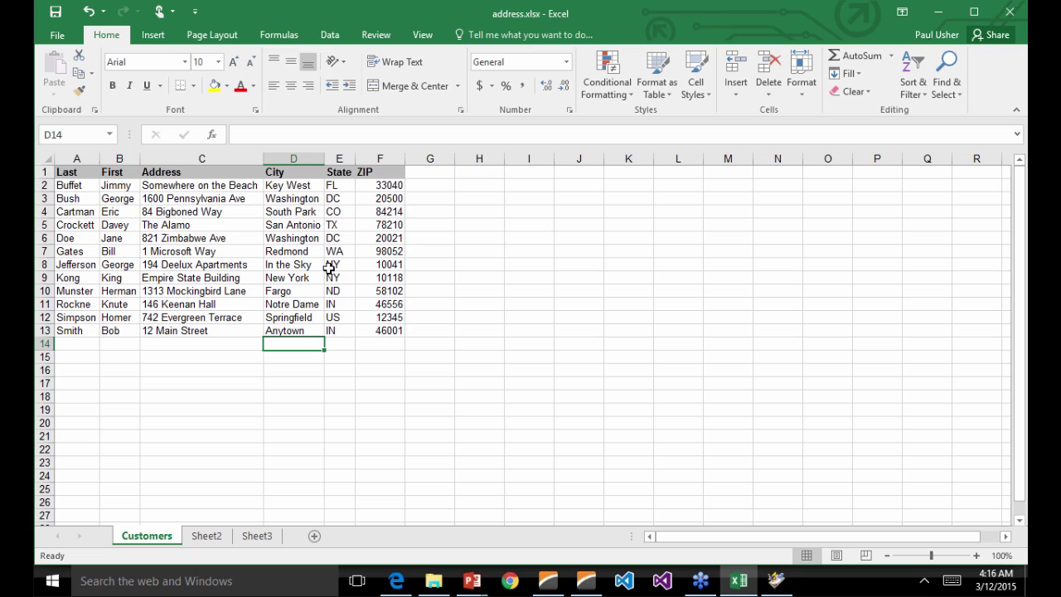
click(349, 329)
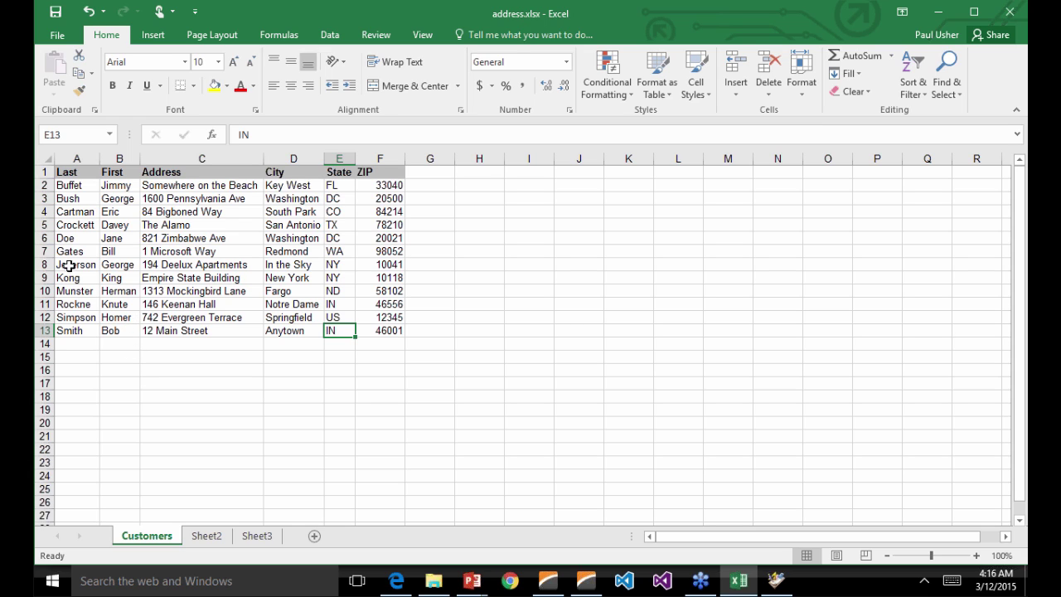
drag(68, 264, 386, 280)
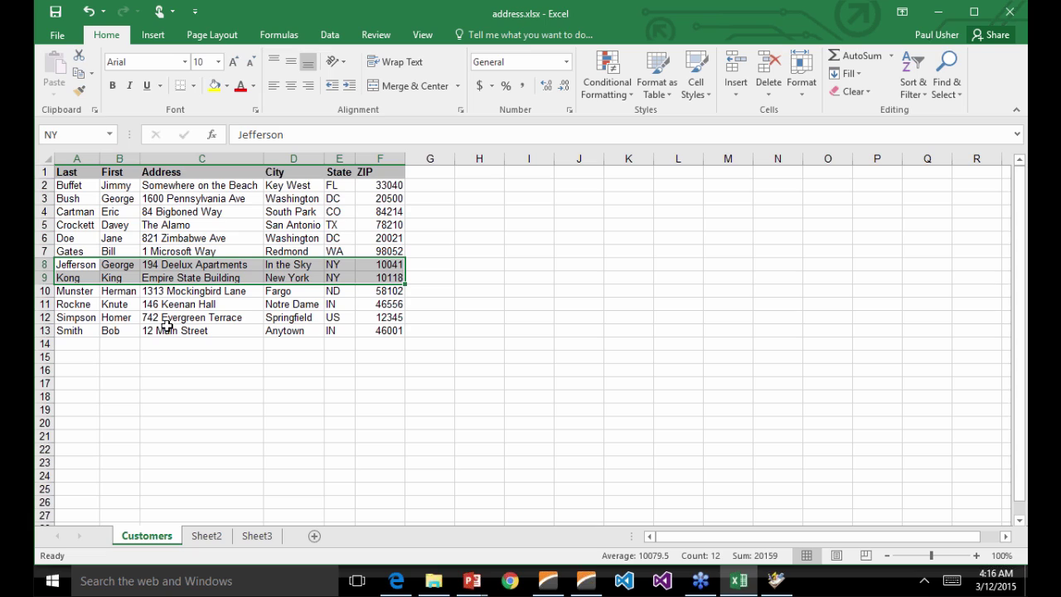
Step: Check the name assigned to the range covering the Jefferson and Kong rows, then clear the selection
click(114, 137)
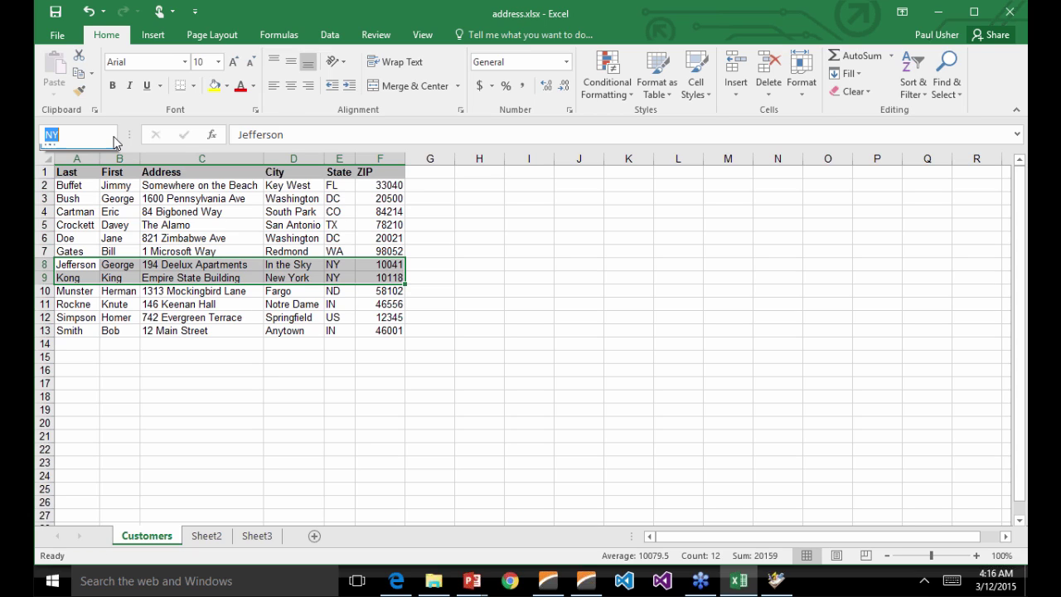
key(Escape)
click(284, 388)
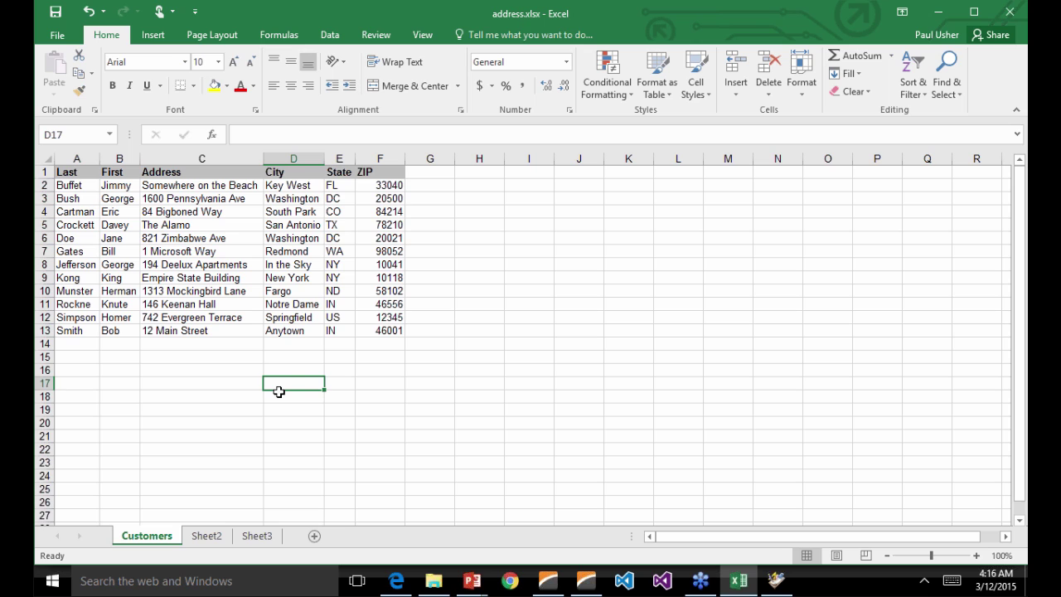
Step: Return to the Report Wizard and select address.xlsx from the Desktop as the source workbook
click(940, 16)
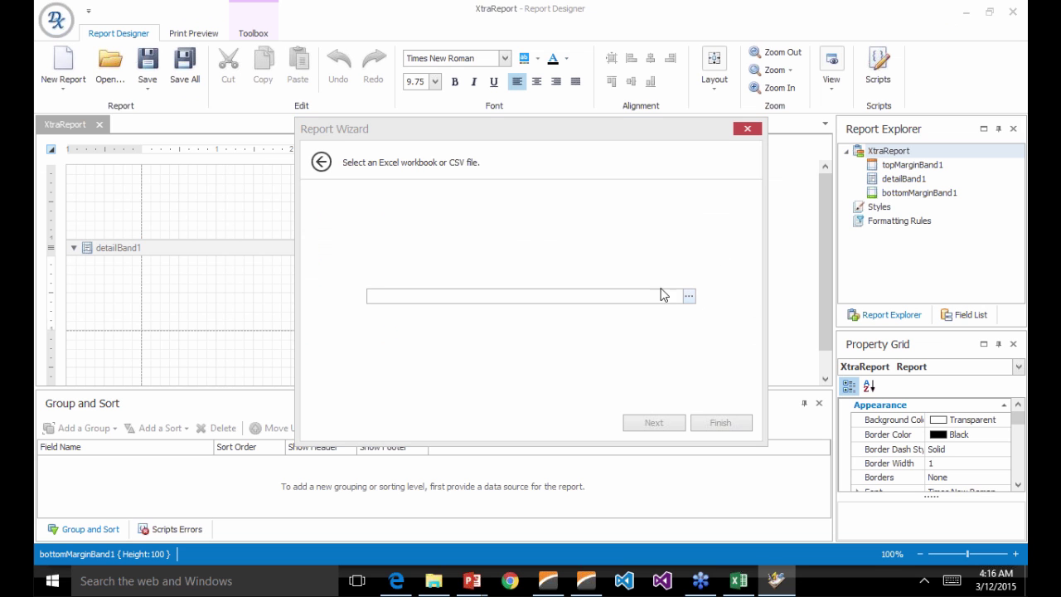
click(626, 290)
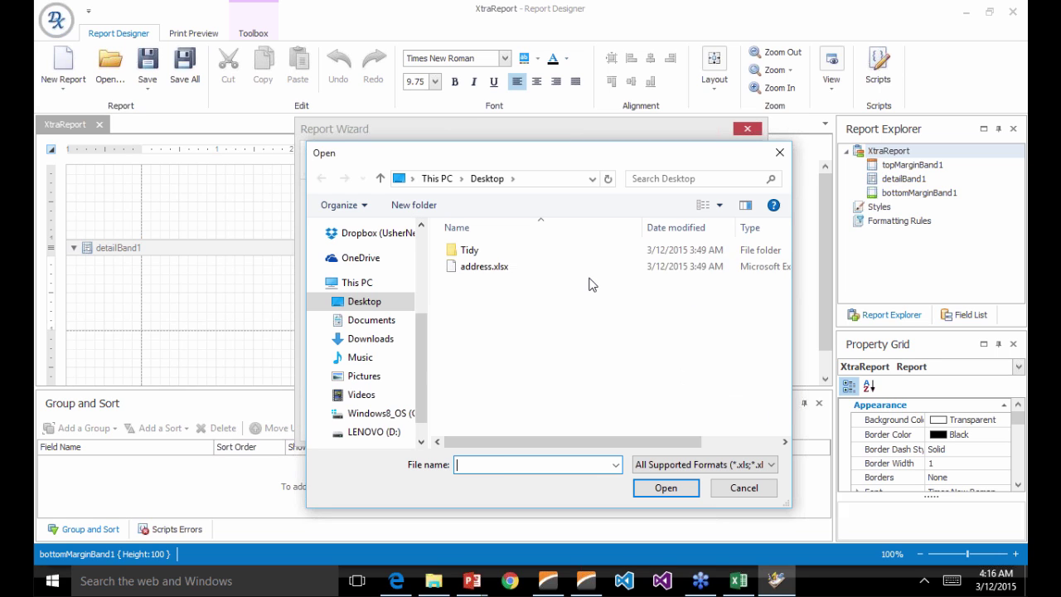
click(513, 268)
click(666, 487)
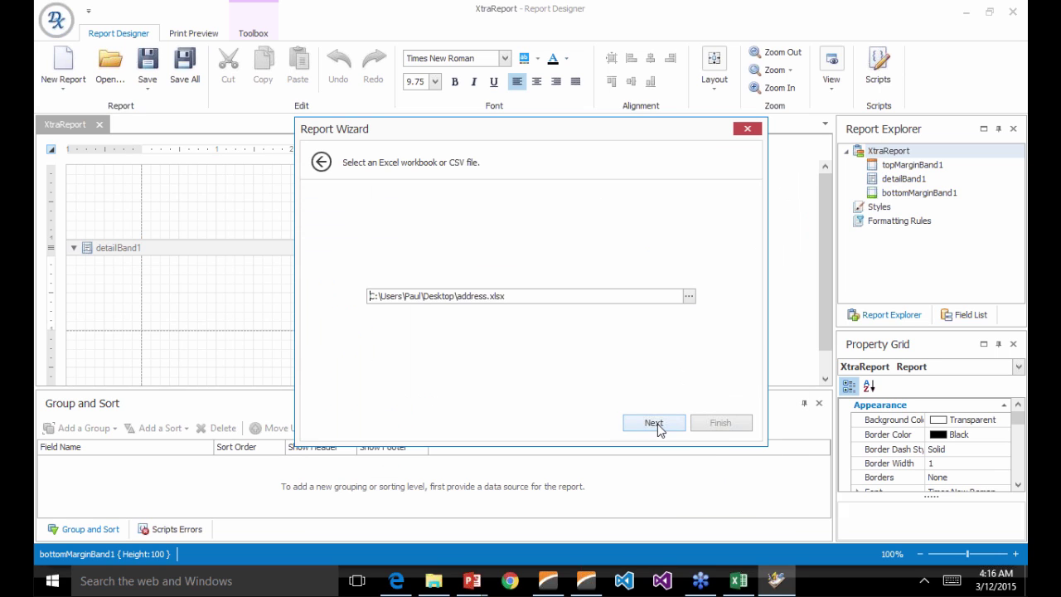
Step: Keep all the import settings enabled and choose the Customers worksheet as the report's data
click(653, 422)
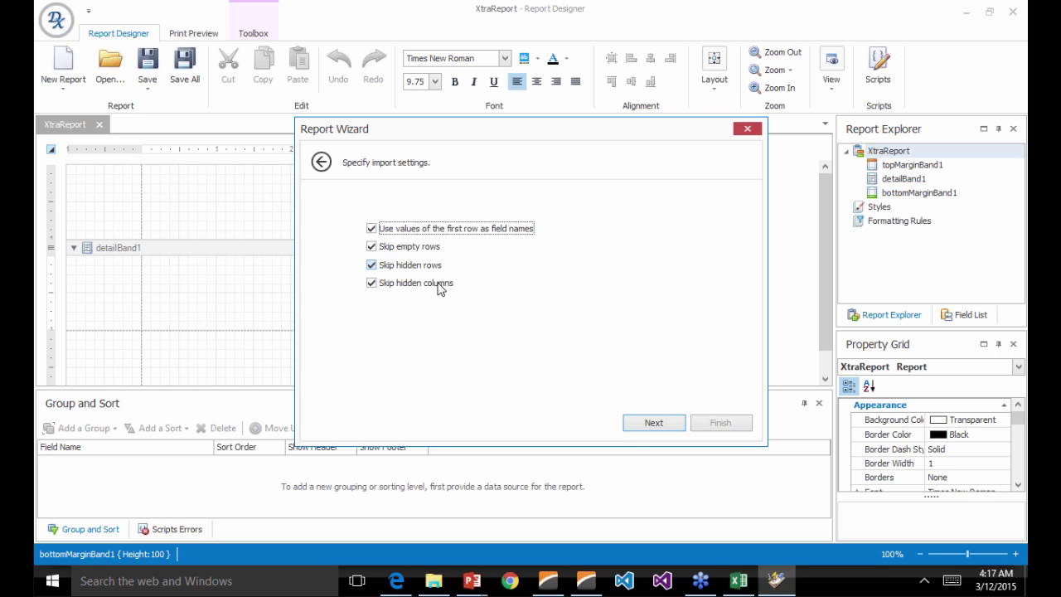
click(652, 423)
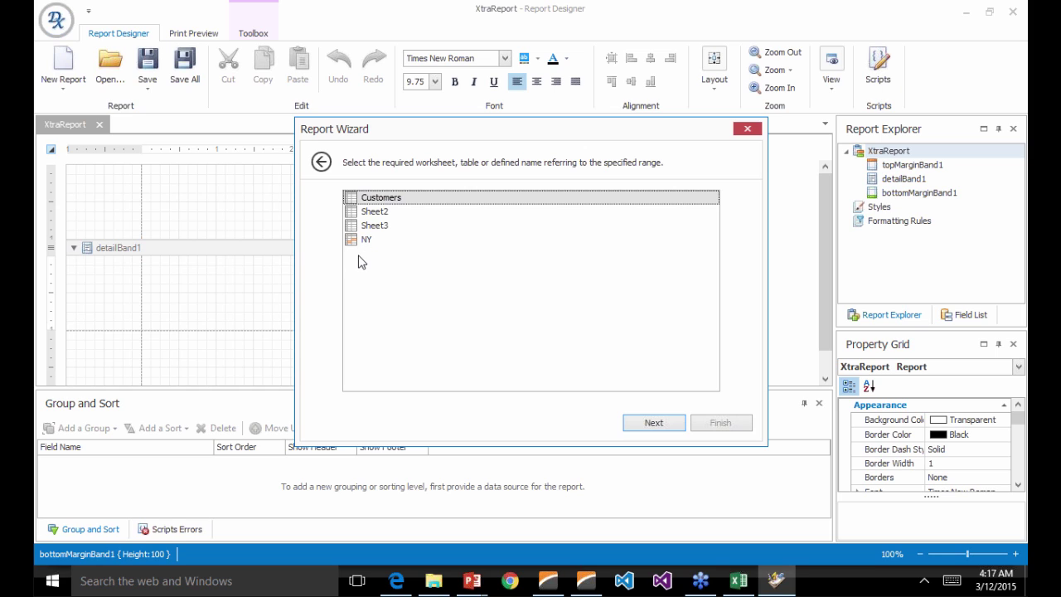
click(639, 425)
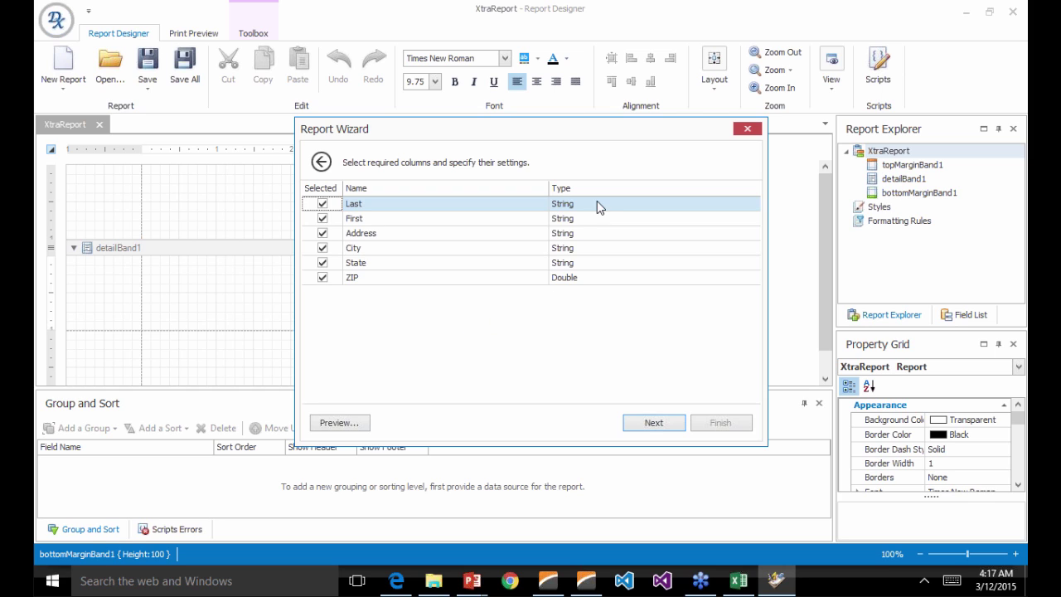
Step: Examine the data types available for the ZIP column and preview the imported customer rows
click(573, 282)
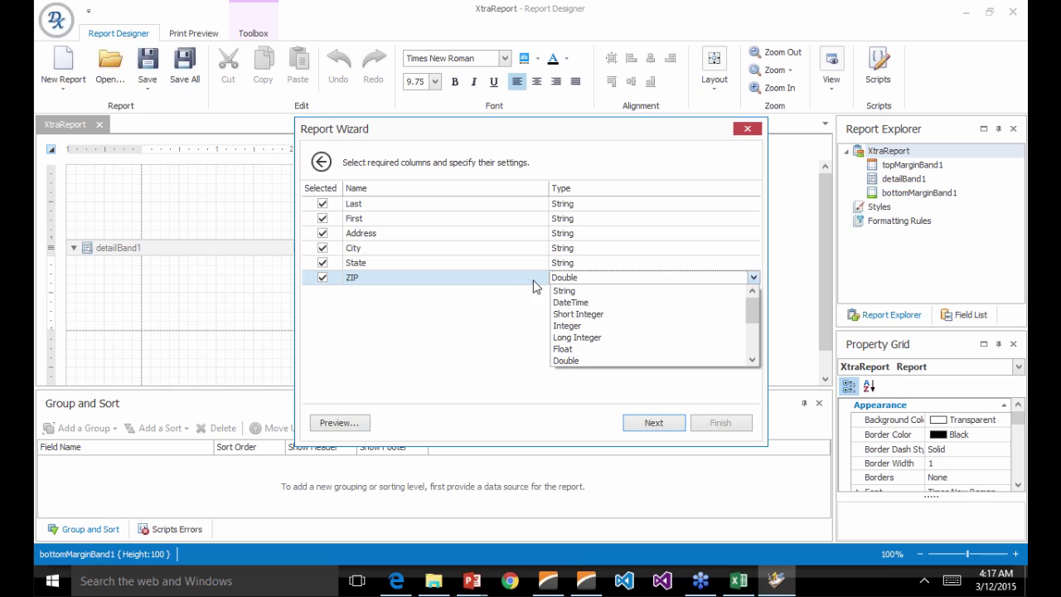
click(497, 303)
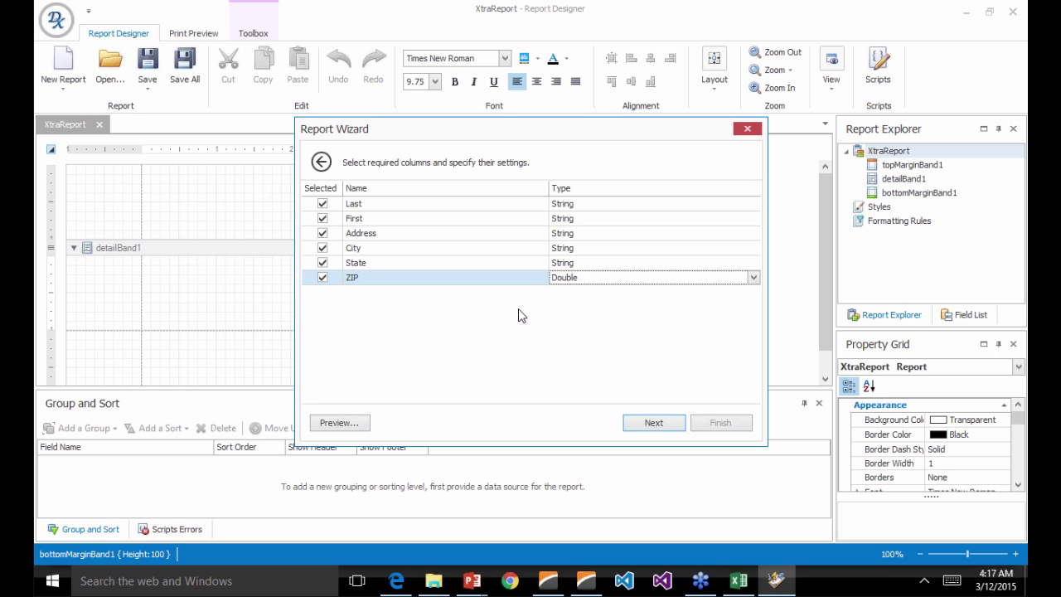
click(344, 426)
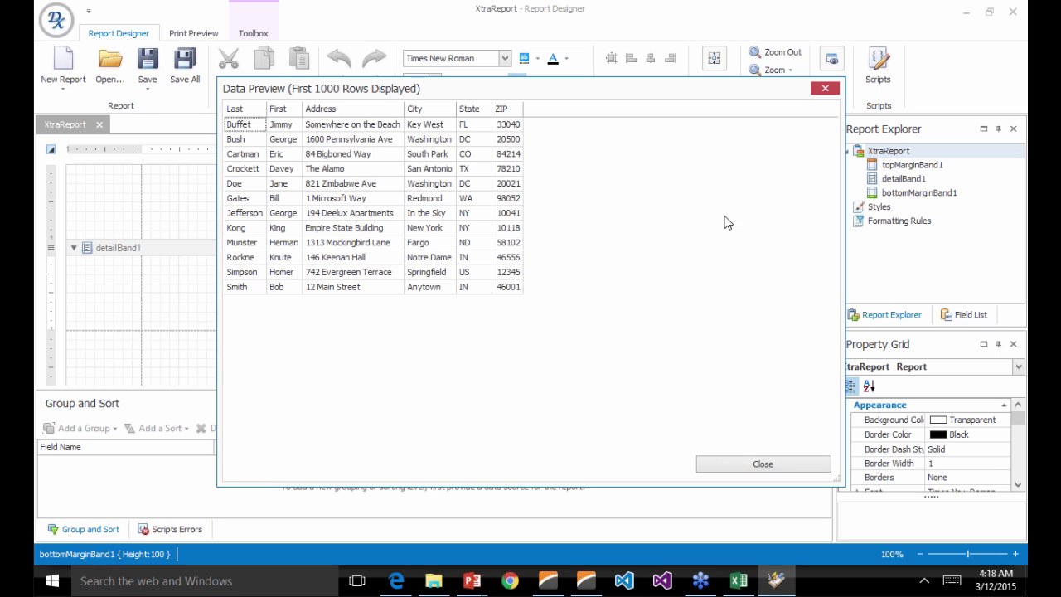
click(765, 466)
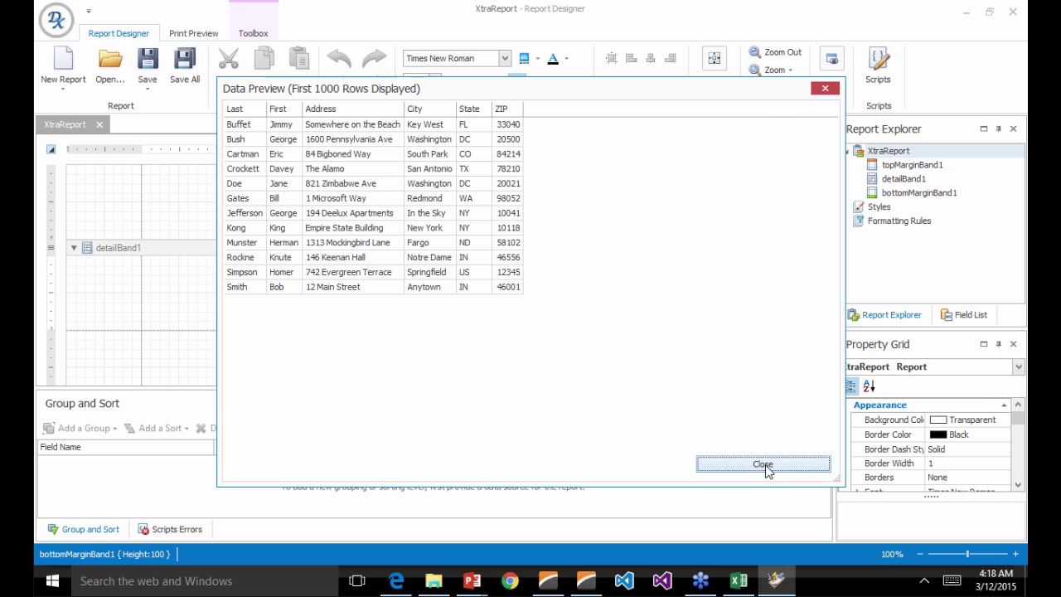
Step: Add all available fields to the report and finish the wizard without defining any groups
click(654, 429)
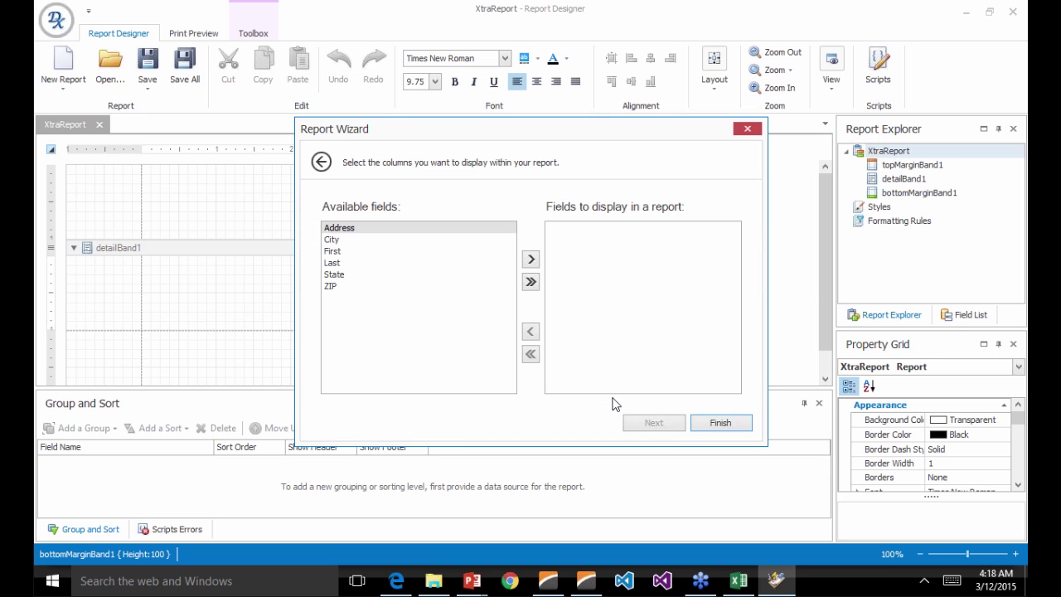
click(531, 281)
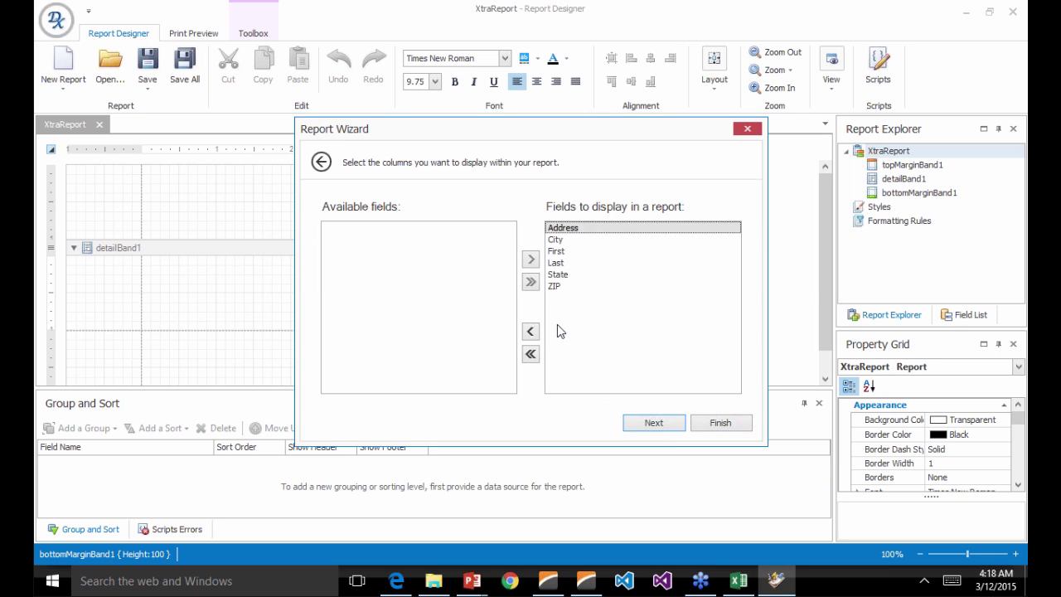
click(642, 425)
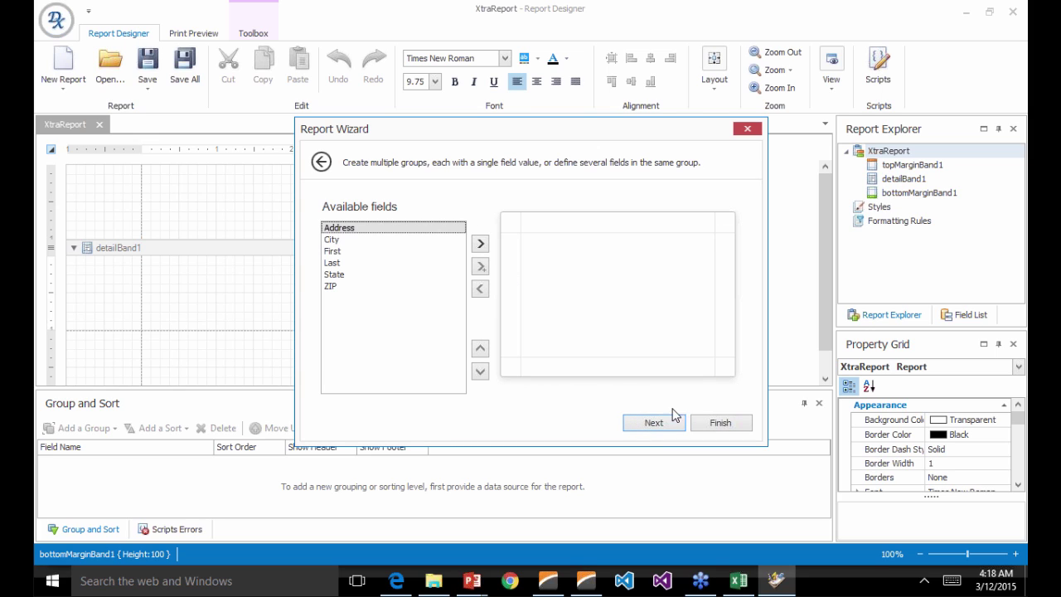
click(716, 425)
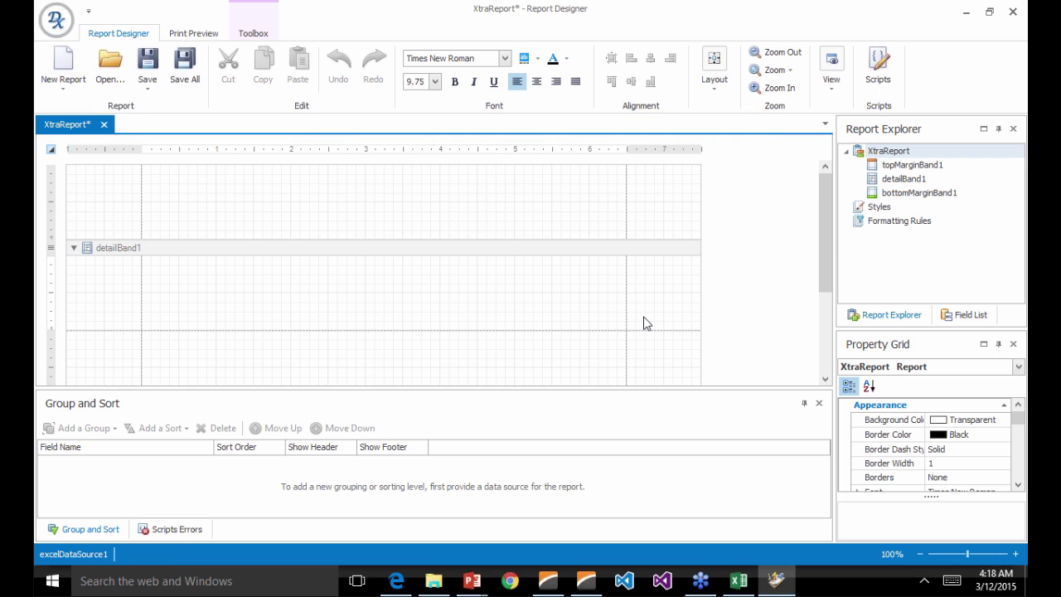
scroll(642, 310, down, 1)
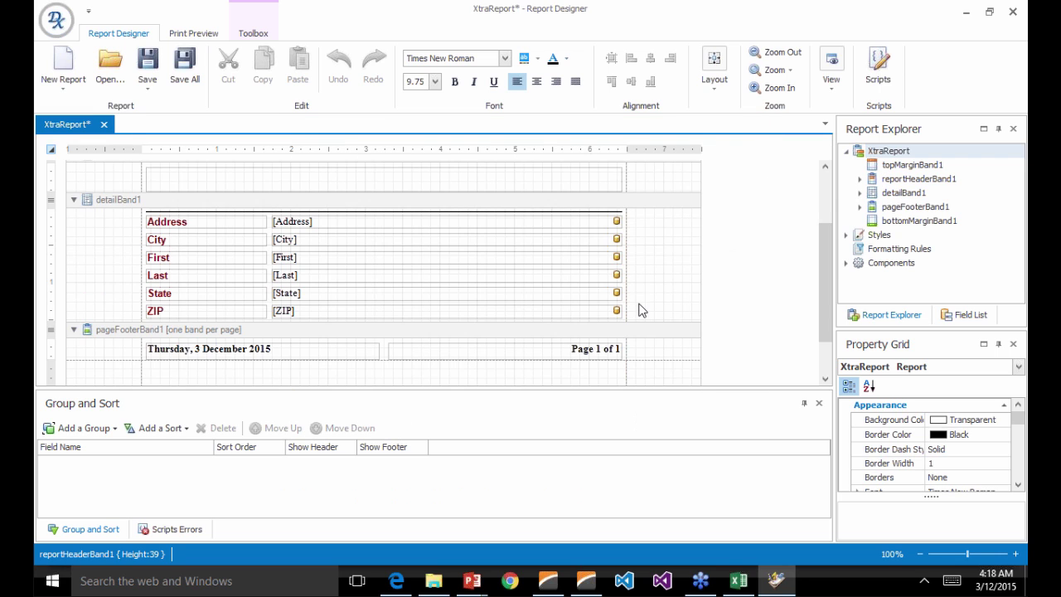
Step: Preview the generated report's customer records and look through the available export file formats
click(199, 35)
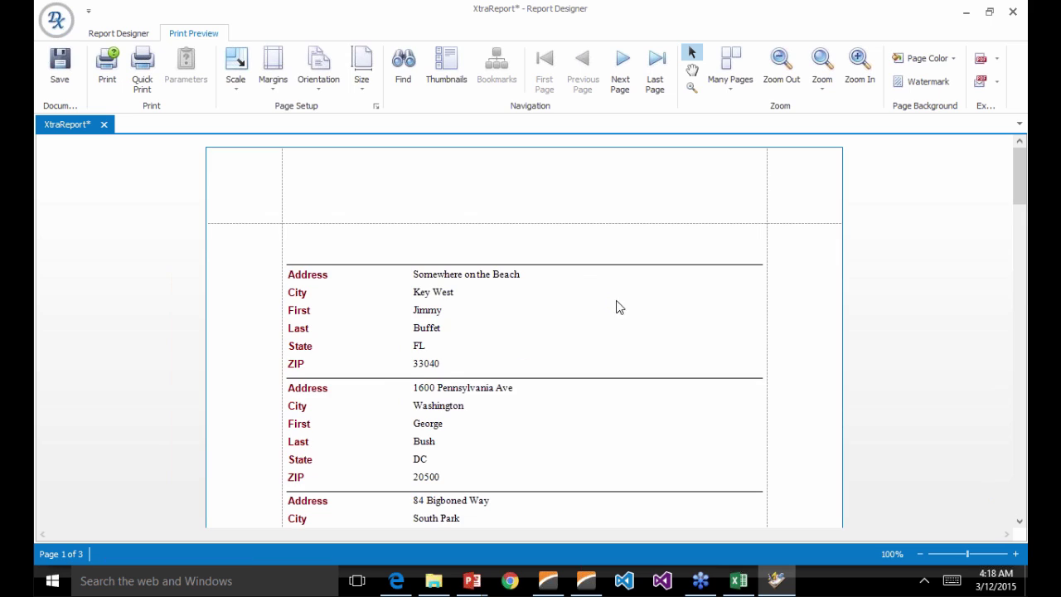
scroll(620, 320, down, 1)
scroll(621, 320, down, 1)
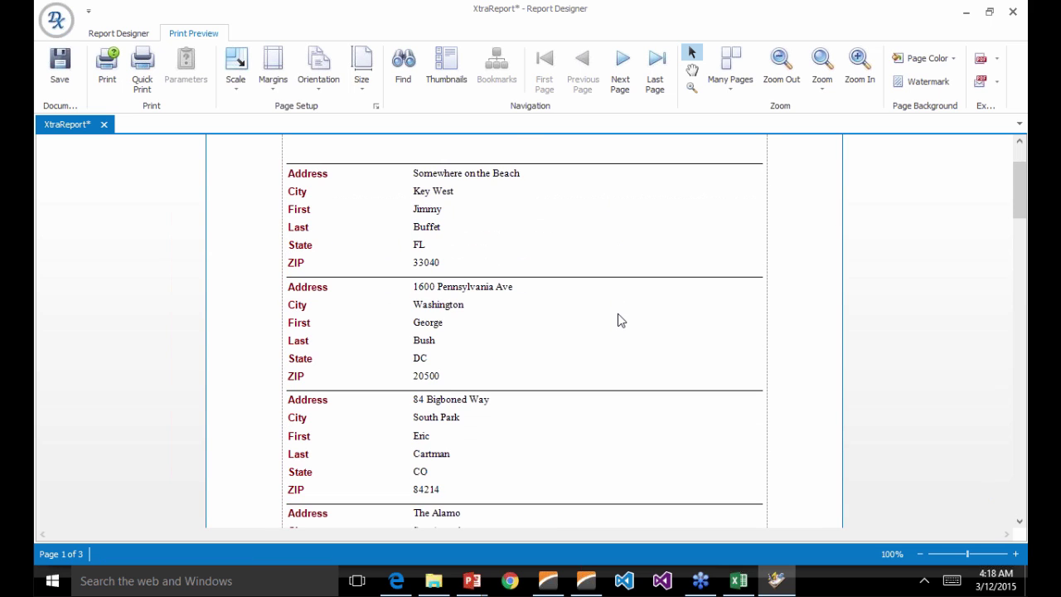
scroll(620, 319, down, 2)
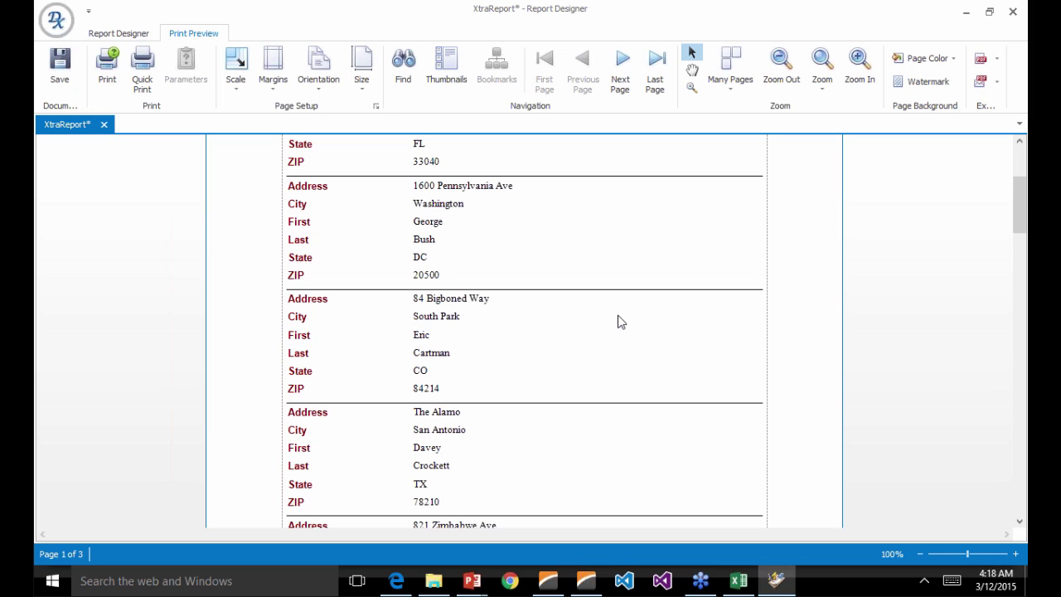
scroll(779, 323, up, 5)
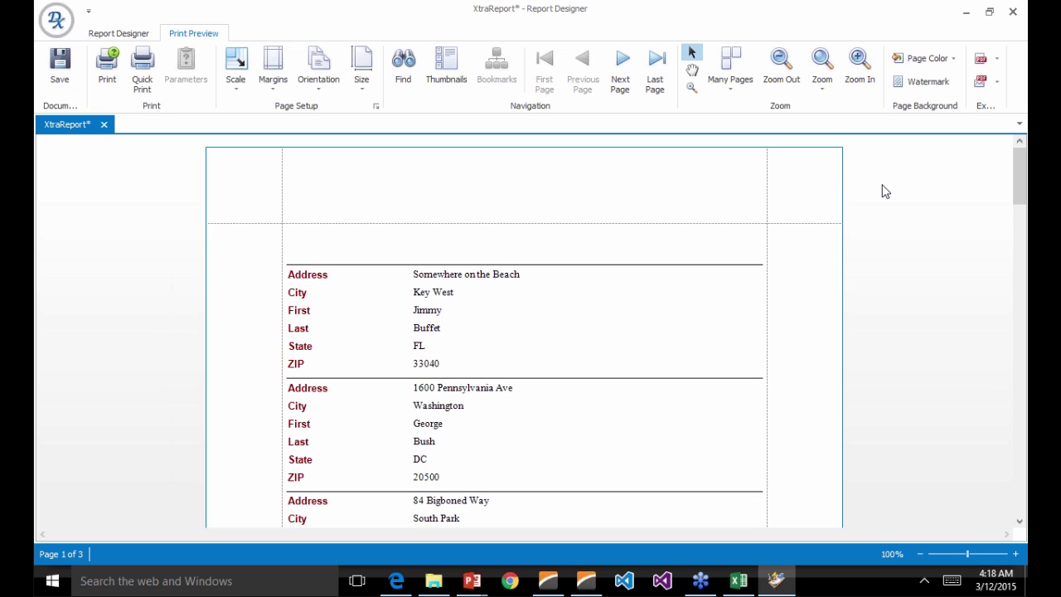
scroll(885, 191, down, 3)
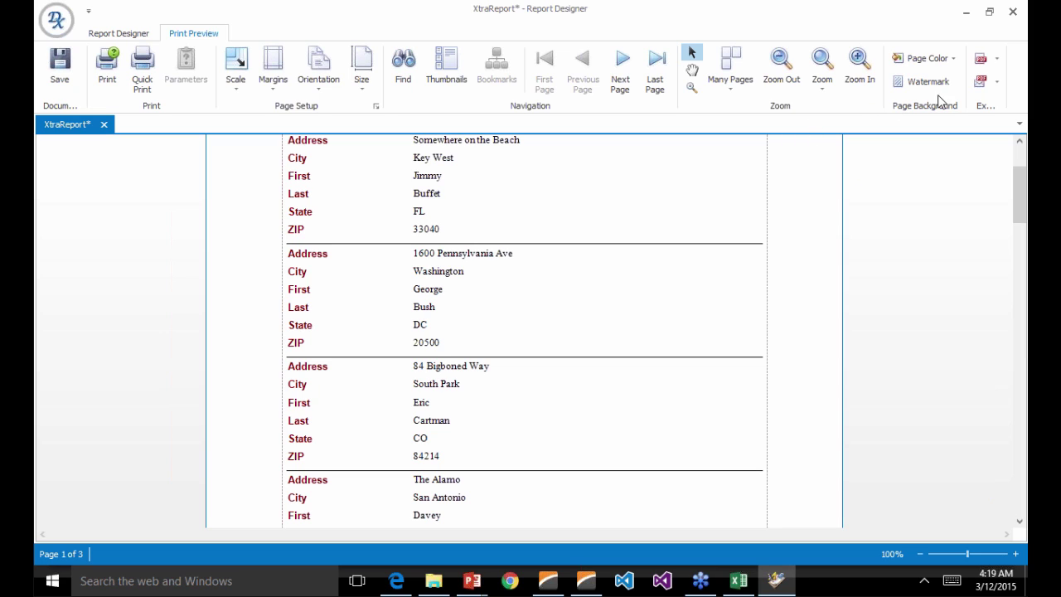
click(999, 60)
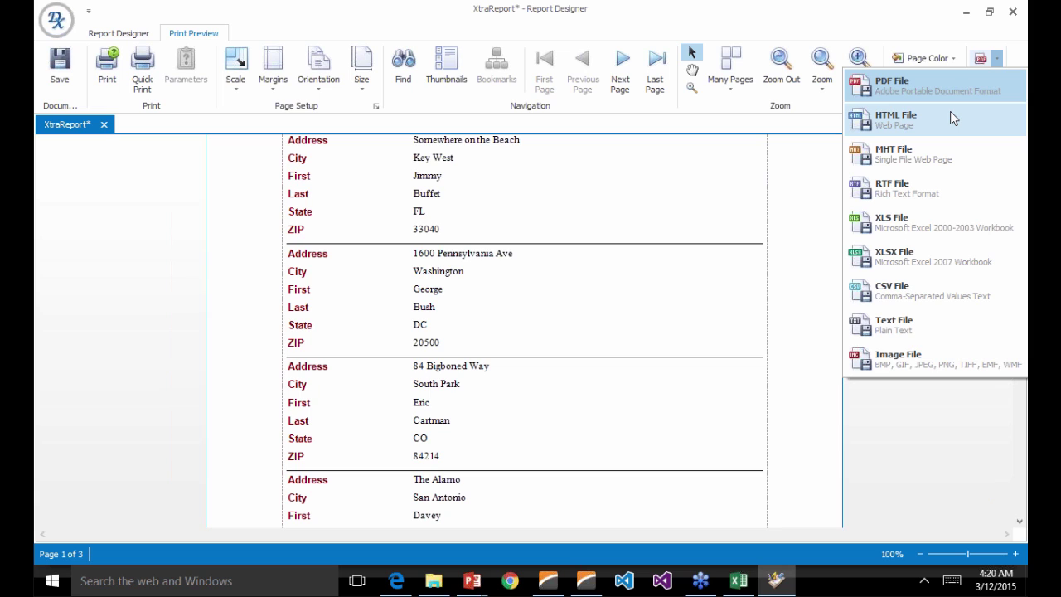
Step: Close the Report Designer without saving XtraReport and exit the WinForms Reports demo
click(1007, 14)
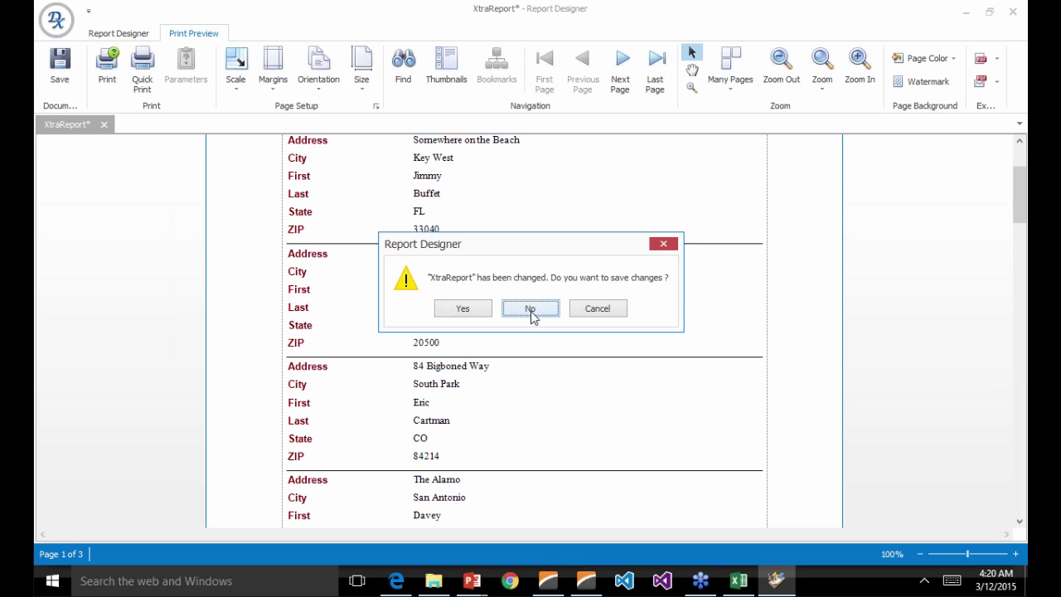
click(529, 310)
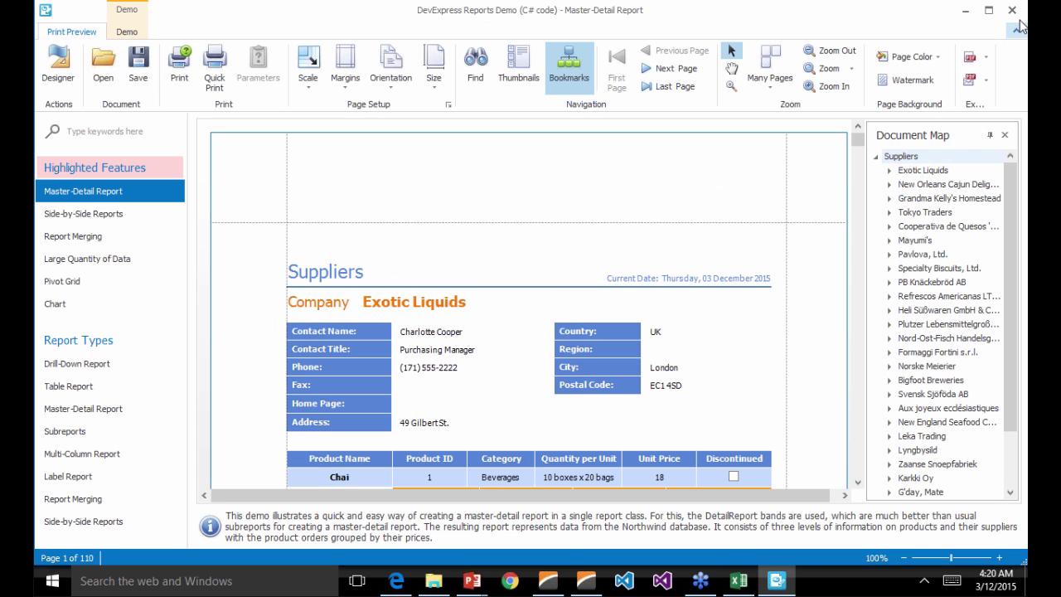
click(1012, 10)
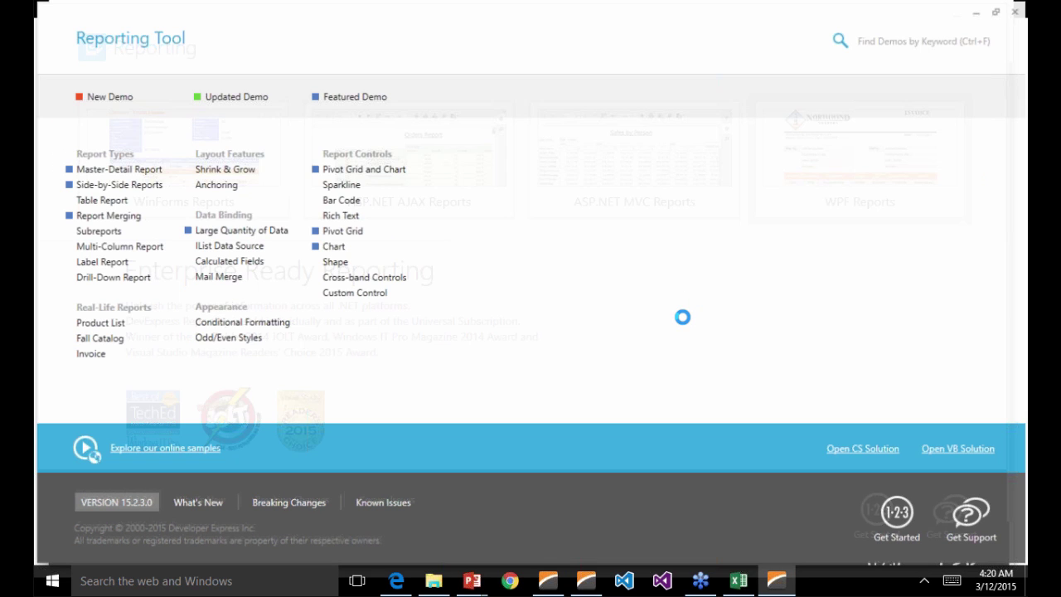
Step: Open the WPF Master-Detail Report demo and run its beta Report Designer in a maximized window
click(88, 174)
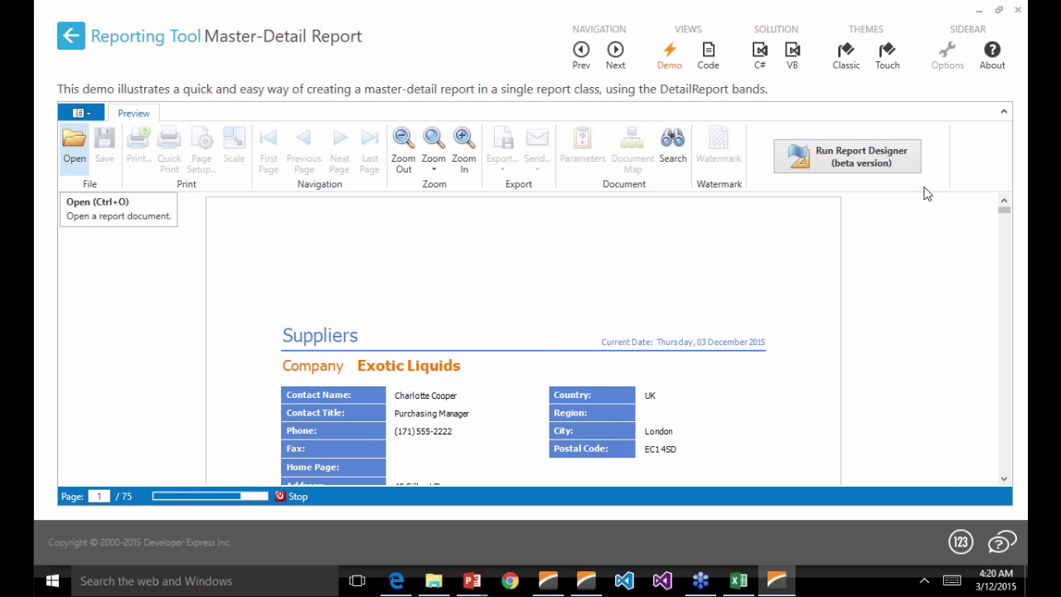
click(829, 172)
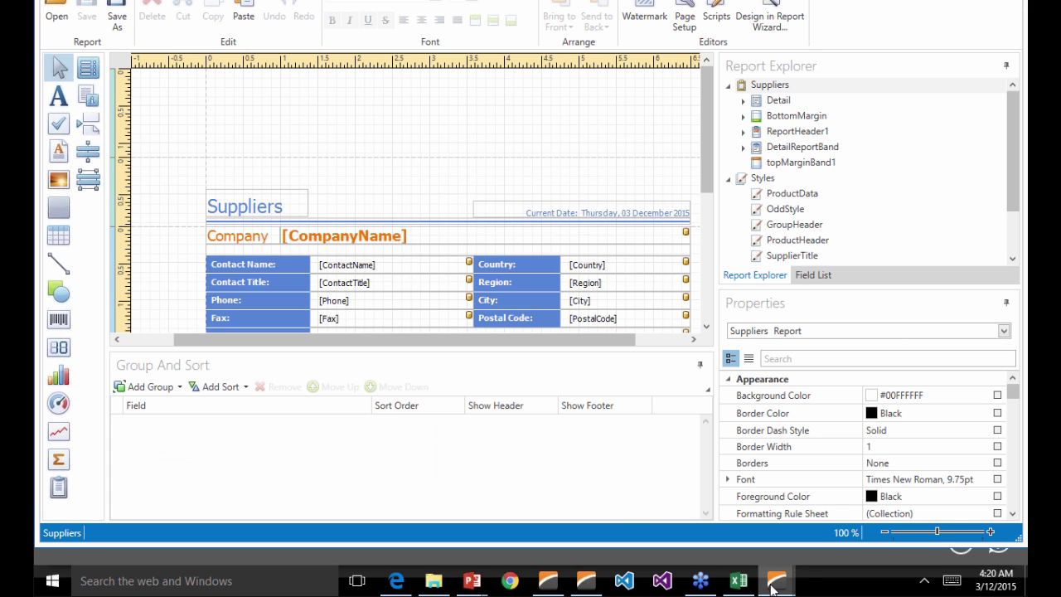
mouse_move(771, 586)
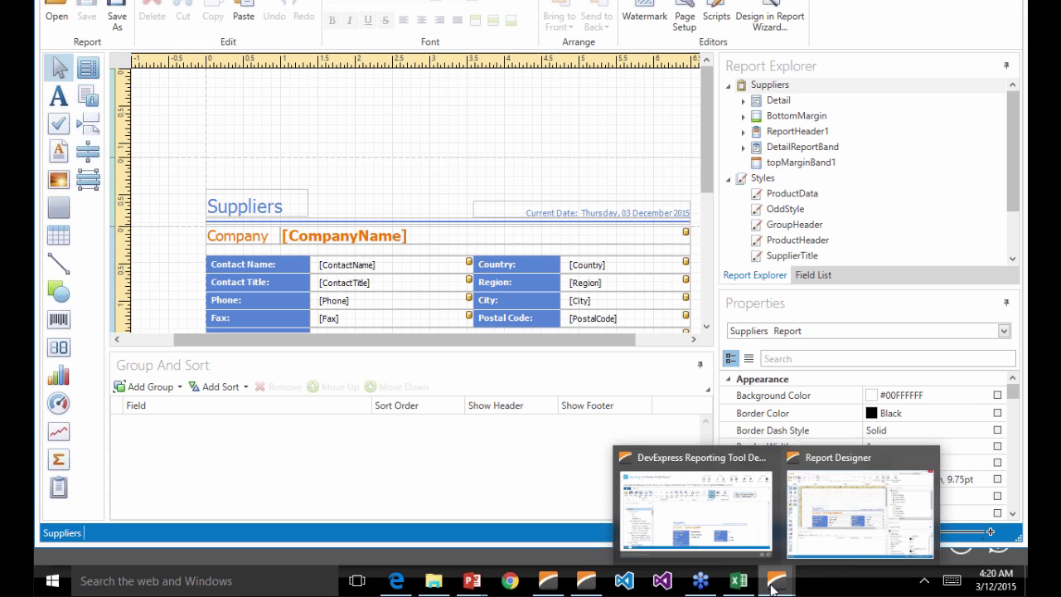
right_click(830, 543)
click(875, 508)
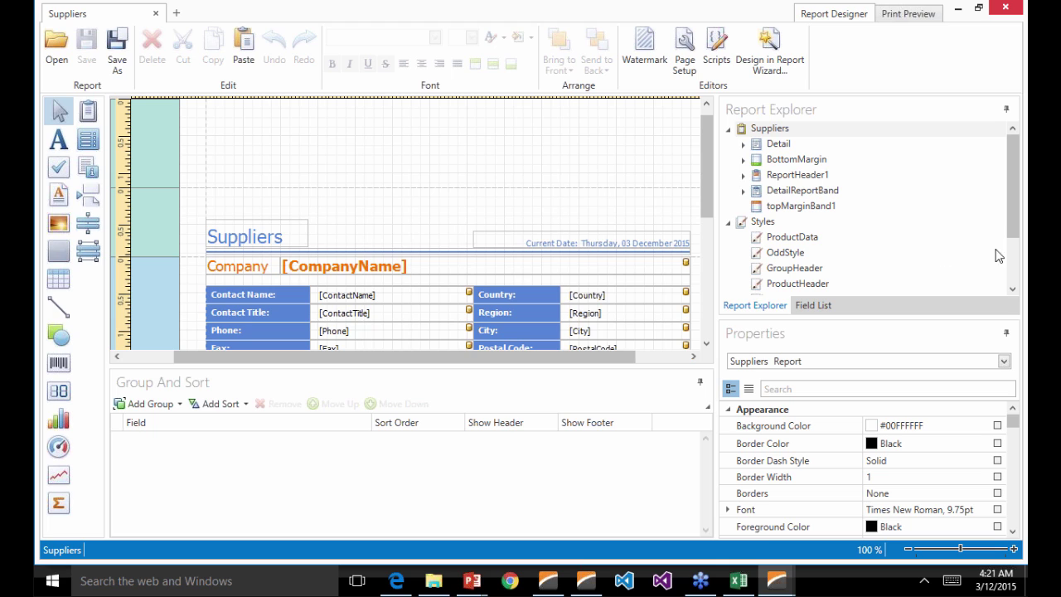
Step: Examine the Suppliers report's Detail table rows and styles, and the tables in its data source
click(744, 144)
click(759, 160)
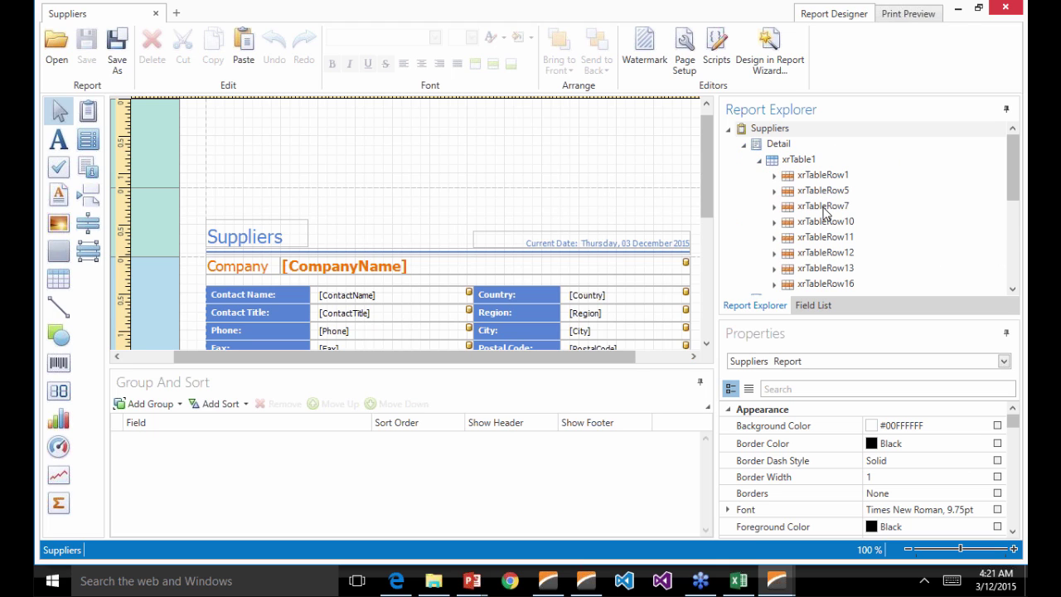
scroll(824, 217, down, 7)
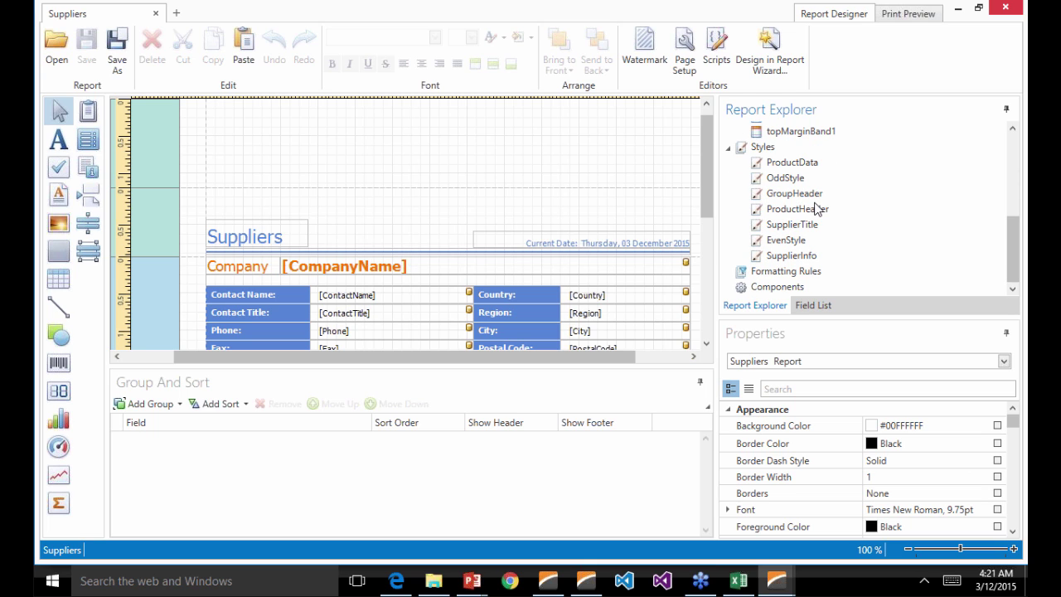
click(802, 304)
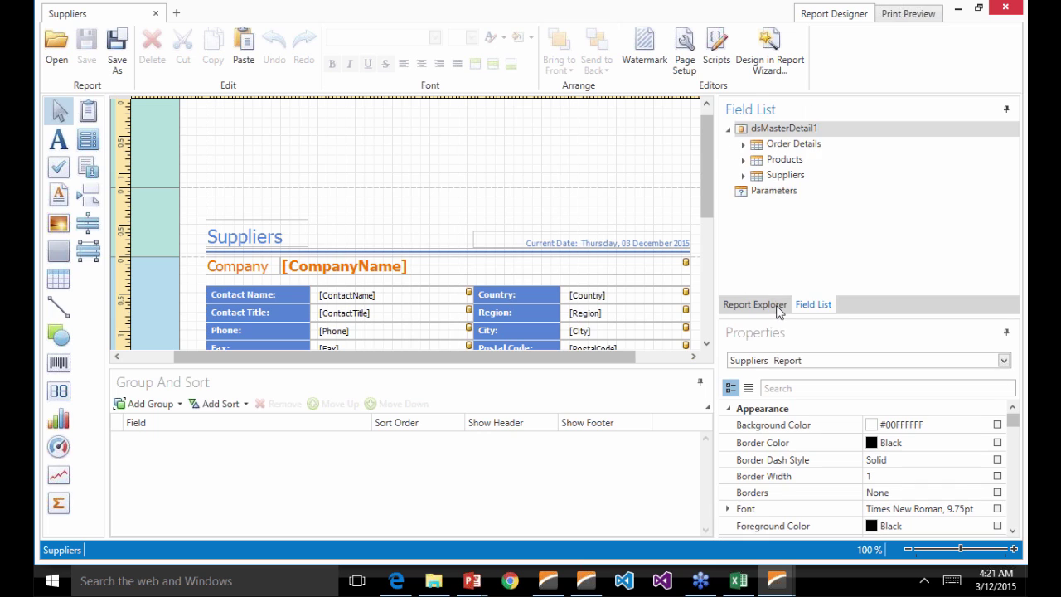
click(754, 305)
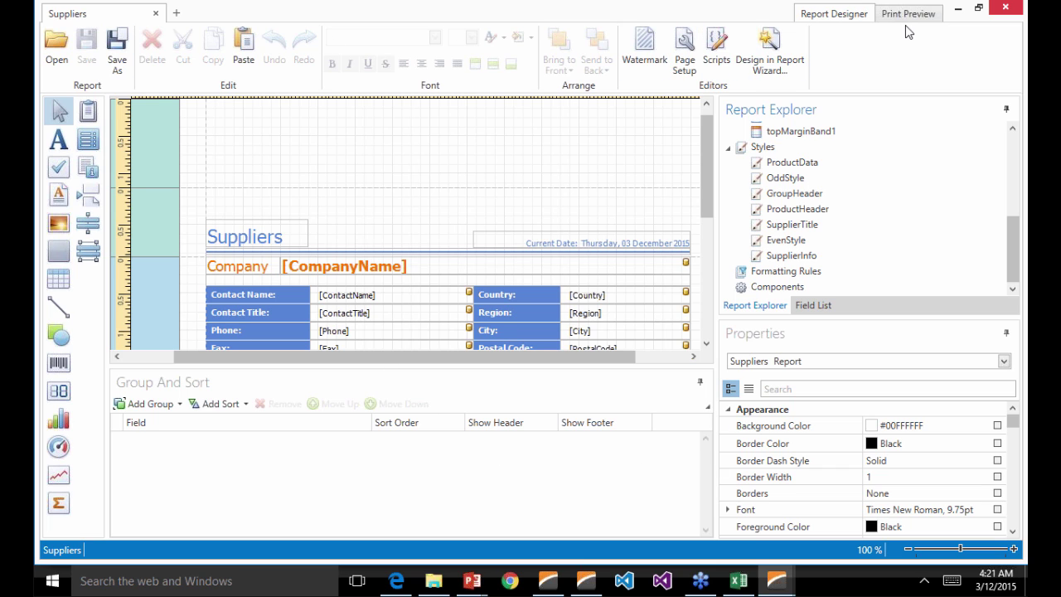
Step: Create a new blank report alongside the Suppliers report
click(178, 13)
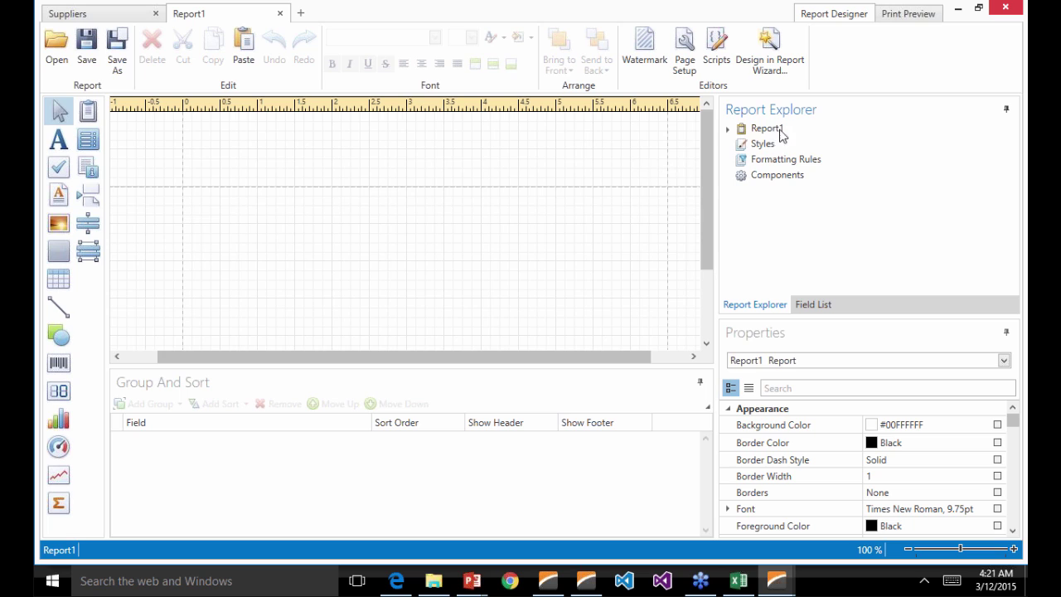
Step: Examine the data source types the Report Wizard offers for the blank report, including Database, and leave the wizard without finishing
click(769, 51)
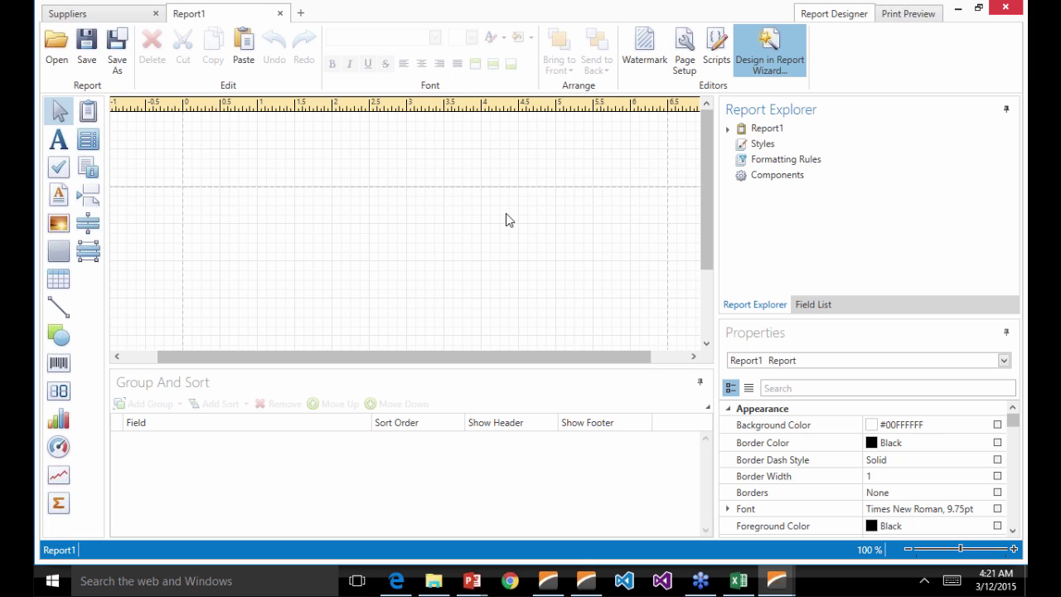
click(672, 432)
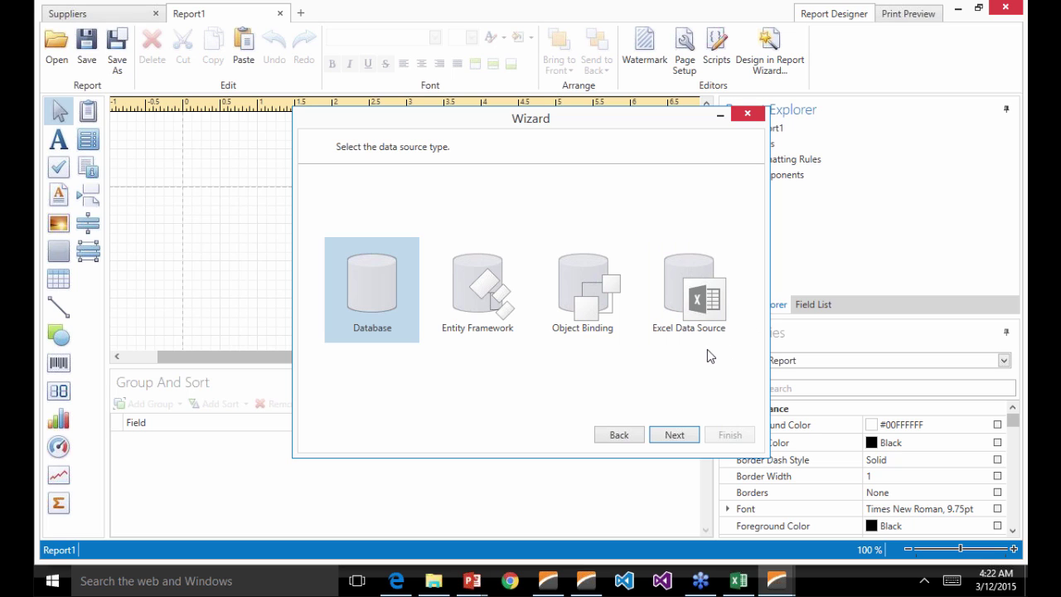
click(376, 296)
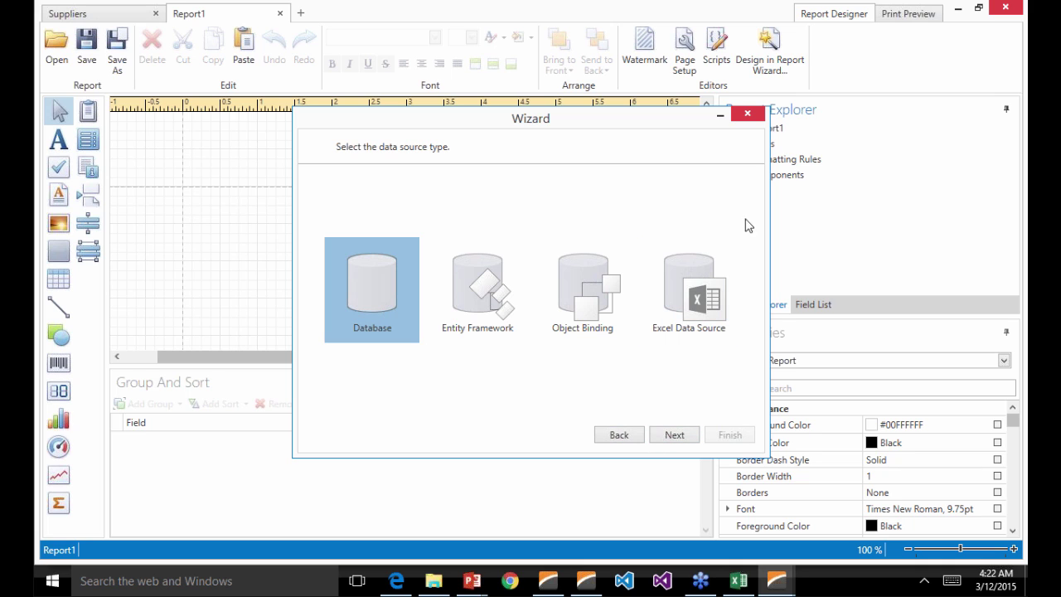
click(746, 115)
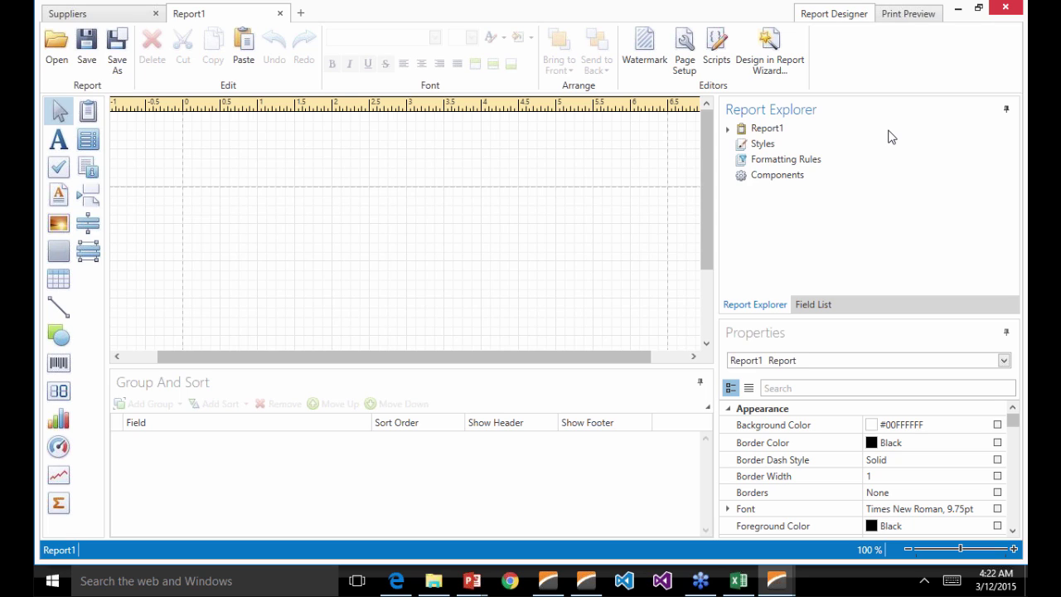
Step: Close the WPF Report Designer and launch the ASP.NET AJAX Reports demo
click(1002, 8)
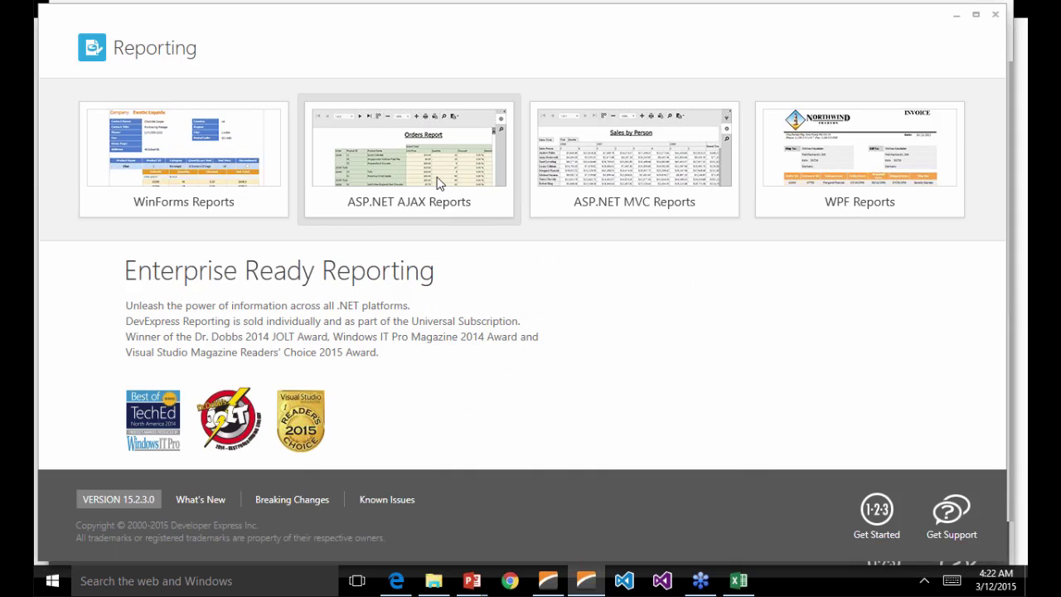
click(436, 180)
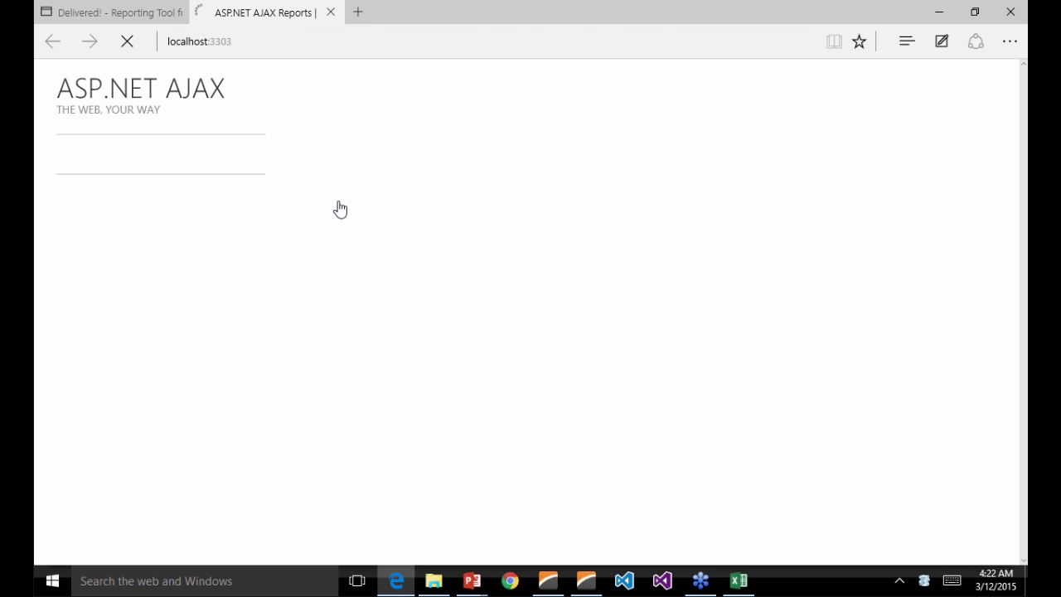
Step: Switch to the web Report Designer page already open in the browser and show the properties of Report1
click(116, 19)
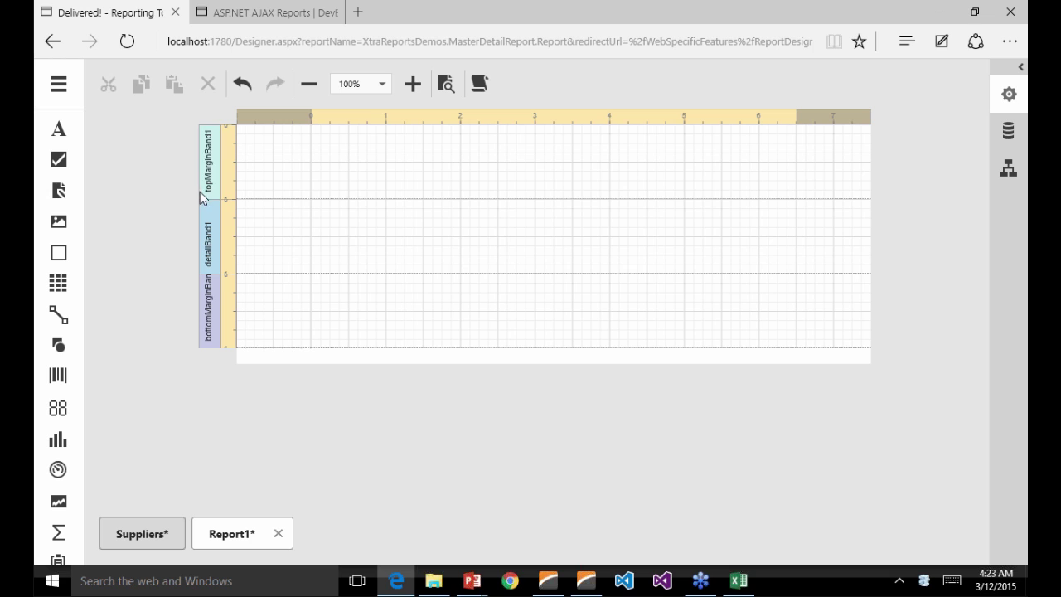
click(1021, 69)
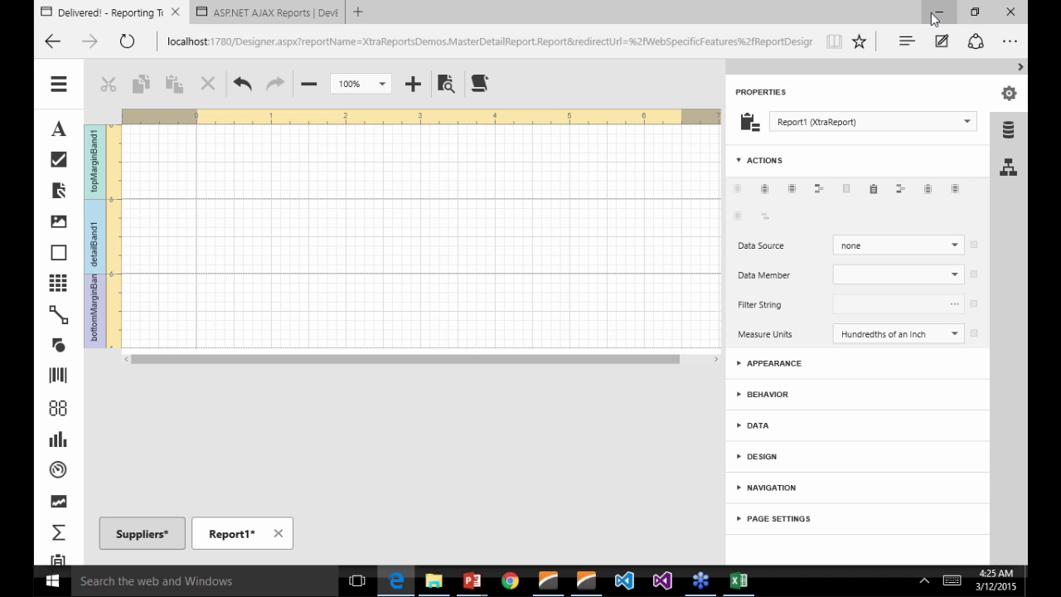
Step: Minimize the browser and exit the Reporting demo launcher without stopping its associated web server demos
click(935, 14)
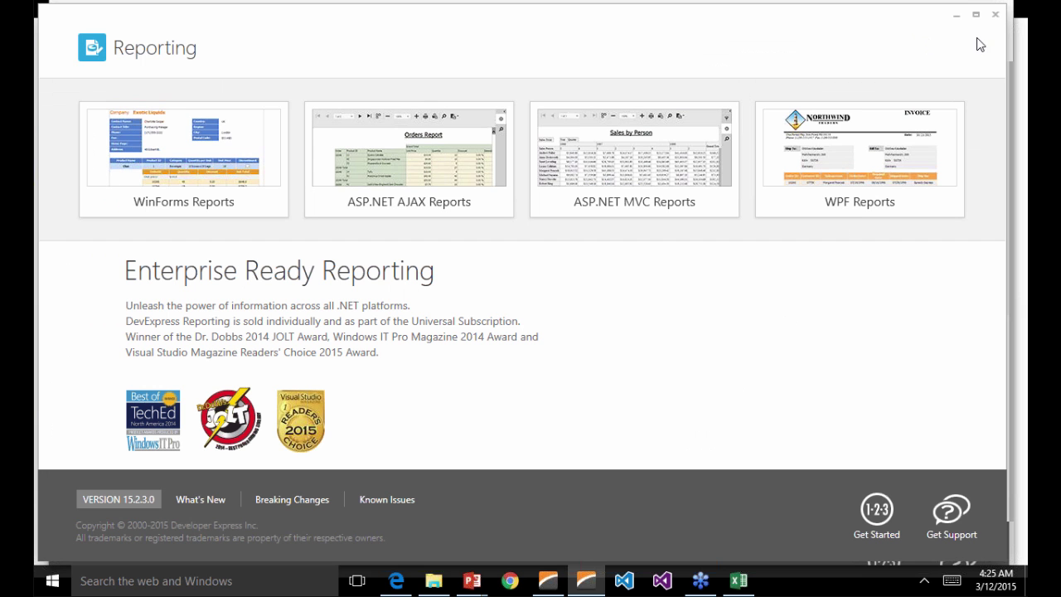
click(995, 16)
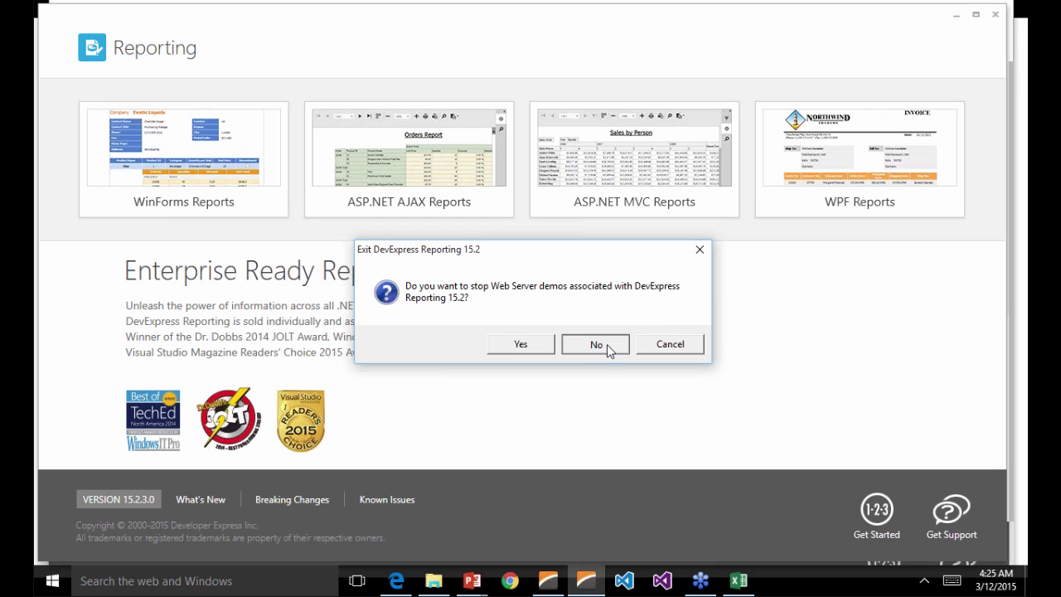
click(607, 349)
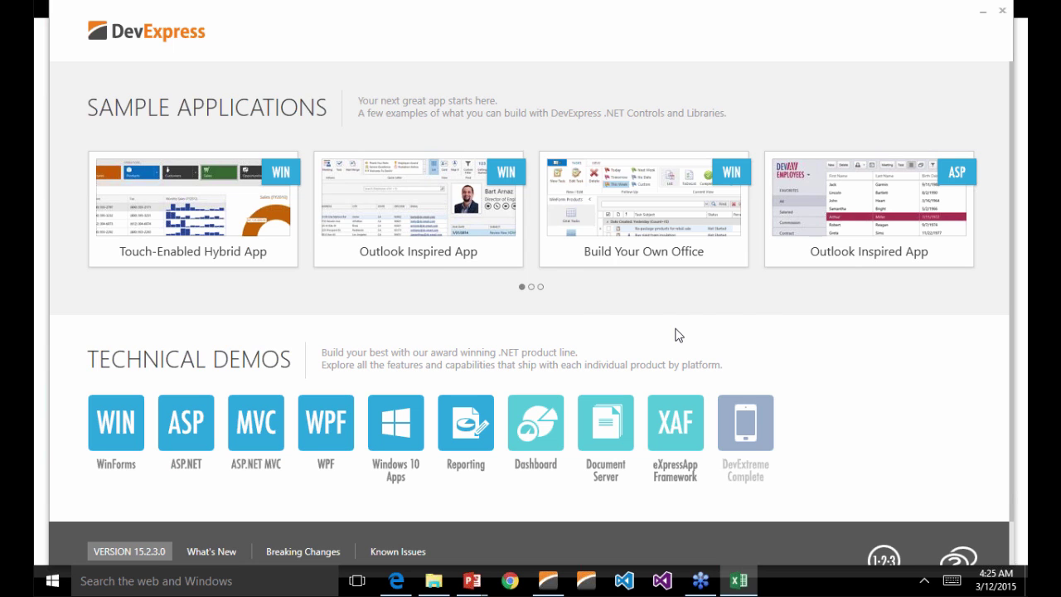
Step: Switch to the PowerPoint slide show and advance to the DevExpress Dashboards title slide
key(alt+Tab)
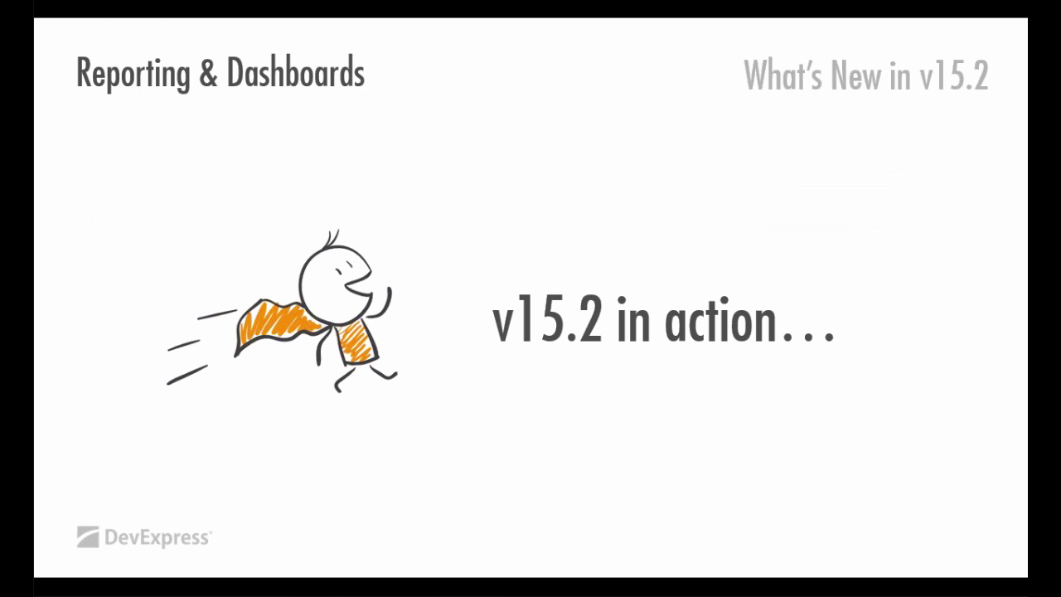
key(Right)
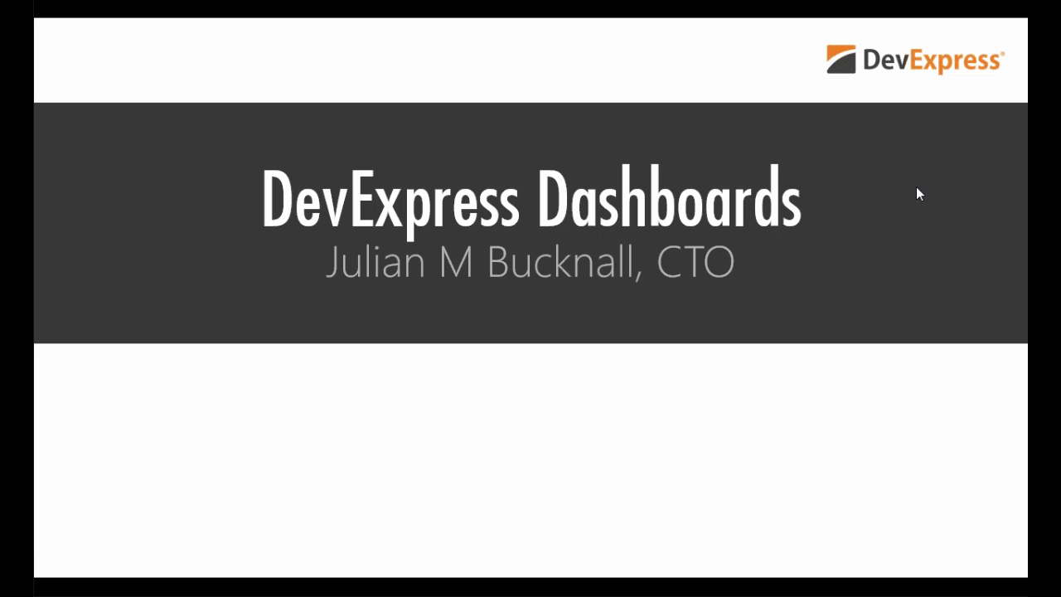
key(ctrl+t)
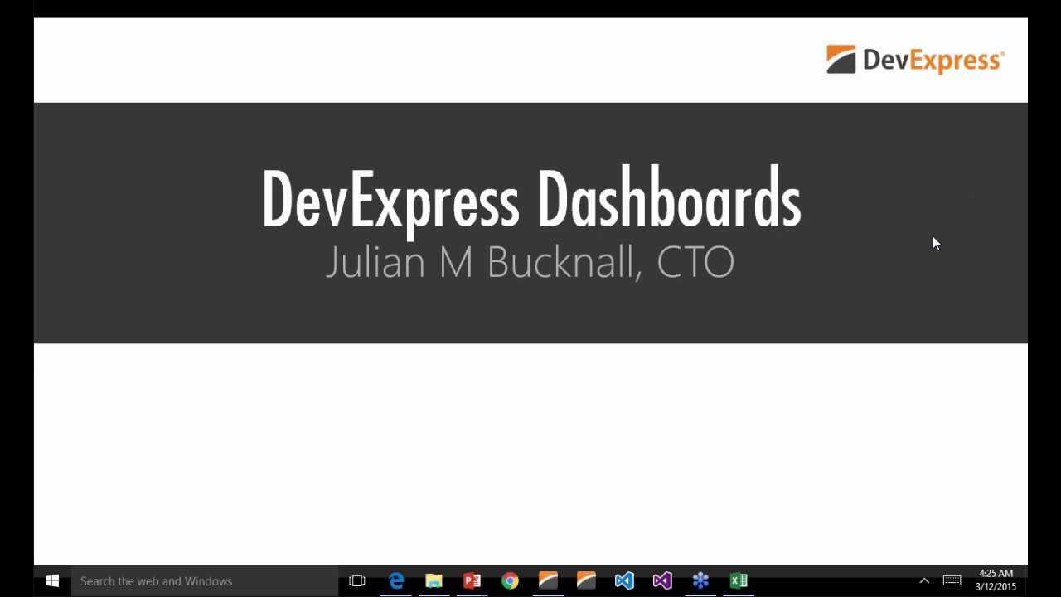
click(626, 349)
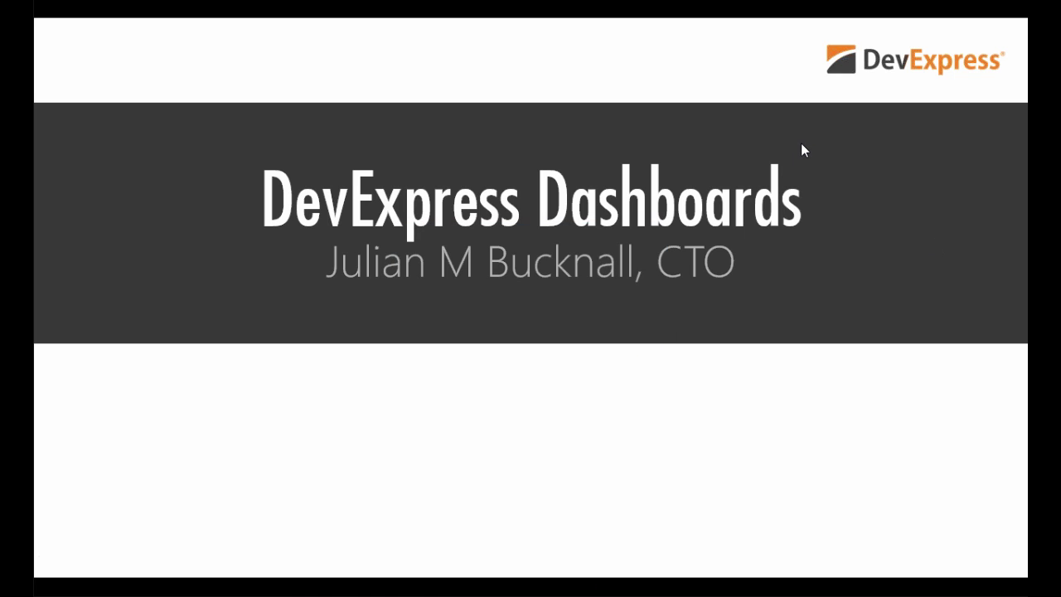
key(ctrl+t)
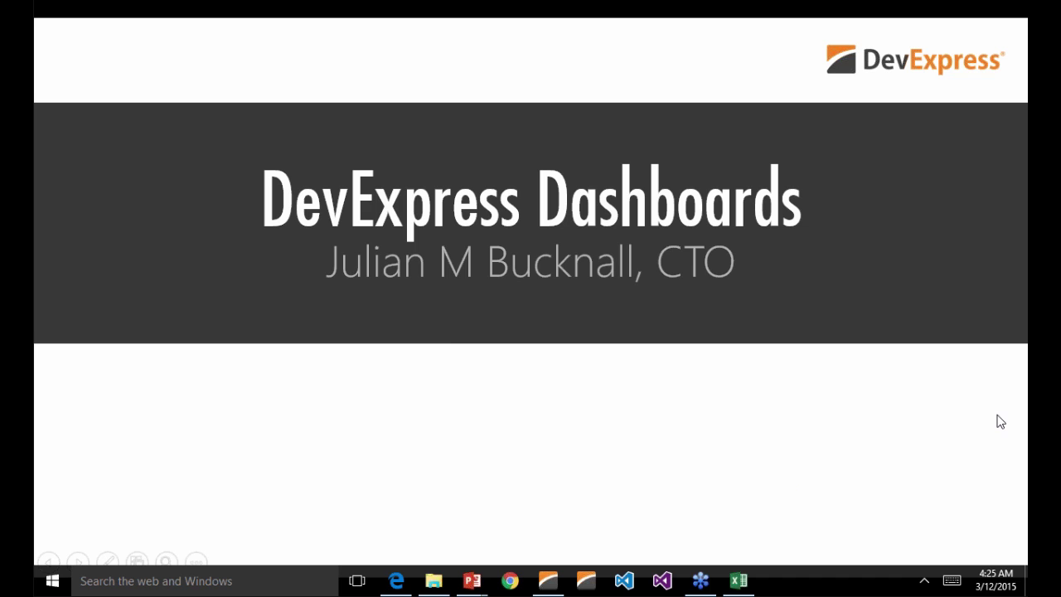
click(899, 384)
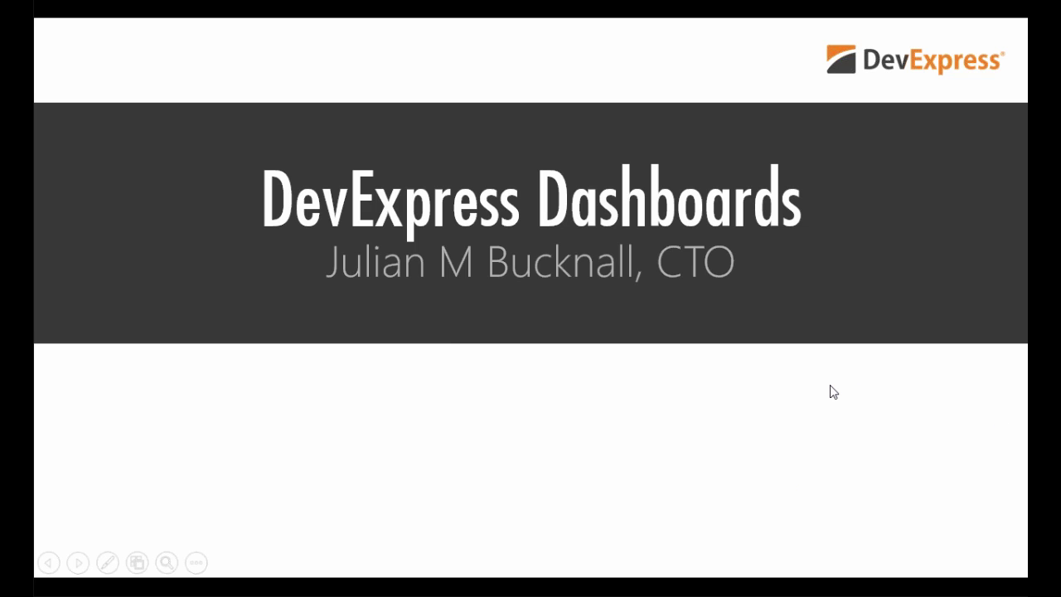